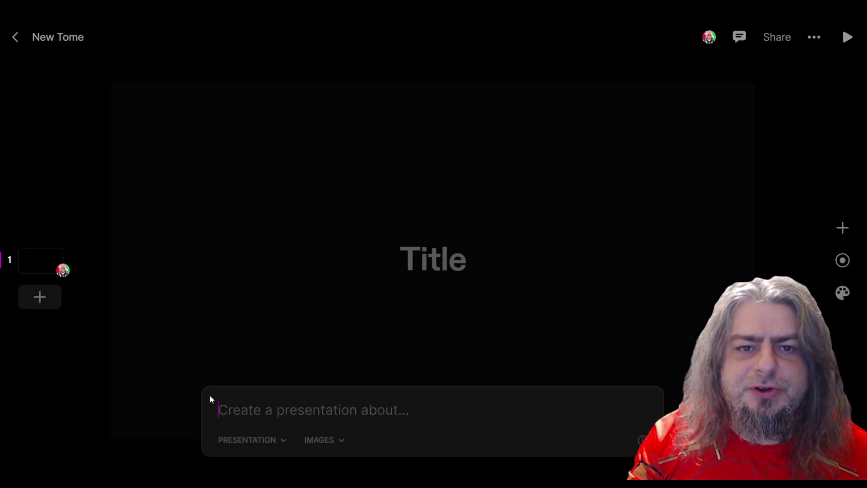
- Generate a presentation with Fantasy images from the prompt for a 20-chapter, 2000-word story about a guinea pig, rabbit, dog and cat in a far away kingdom
{"action": "type", "text": "write for me a story: 4 furry animals have some amazing adventure in a far away kingdom ,the animals are one guinea pig, one rabbit, one dog, one cat ; I want the story to get them in various locations throughout the kingdom , each chapter new location and adventure , about 20 chapters , story should be 2000 words long , it must contain funny dialogue between the animals  do one chapter then stop and wait for me to tell you to continue . After each chapter I also want you to provide a prompt for DALL-E to create a relevant picture for the chapter . The DALL-E prompt should contain\" Using anime art style, kawaii, digital art, highly detailed, intentional, 4k."}
{"action": "left_click", "coordinate": [324, 440]}
{"action": "left_click", "coordinate": [339, 330]}
{"action": "left_click", "coordinate": [277, 442]}
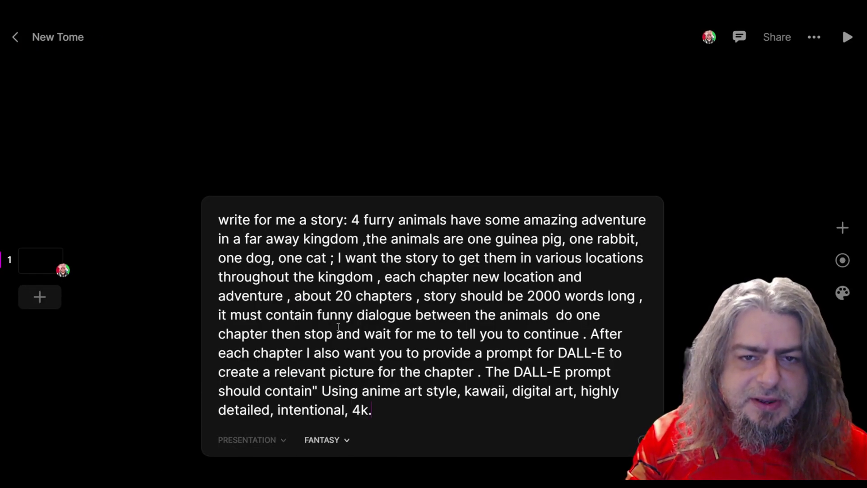
{"action": "left_click", "coordinate": [410, 411]}
{"action": "key", "text": "Return"}
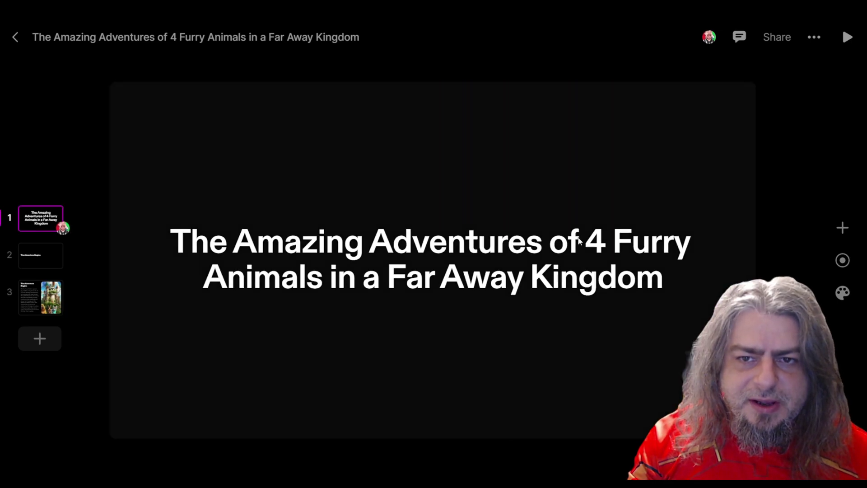
- Delete the second page of the presentation, the one holding only the heading "The Adventure Begins"
{"action": "scroll", "coordinate": [199, 244], "scroll_direction": "down", "scroll_amount": 3}
{"action": "right_click", "coordinate": [43, 256]}
{"action": "left_click", "coordinate": [54, 356]}
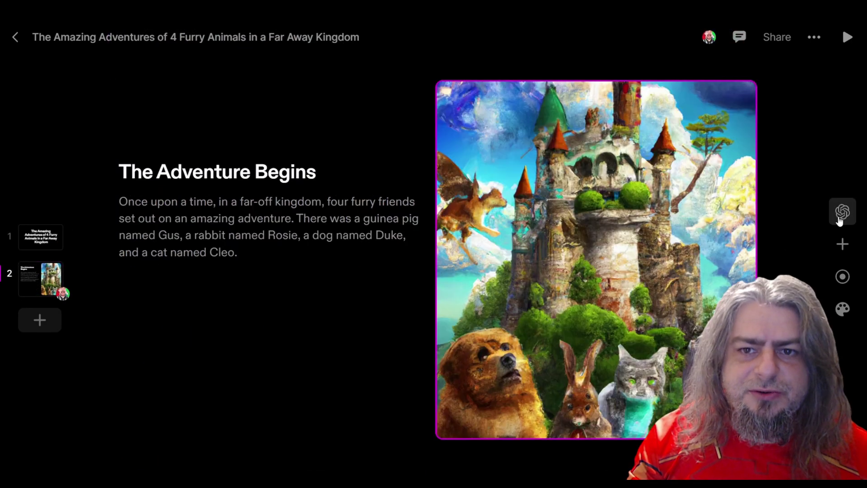
- Regenerate the castle picture with DALL·E, ending the prompt with "anime art style, kawaii, digital art, highly detailed, intentional, 2k", and apply a variation
{"action": "left_click", "coordinate": [842, 212]}
{"action": "scroll", "coordinate": [723, 259], "scroll_direction": "down", "scroll_amount": 2}
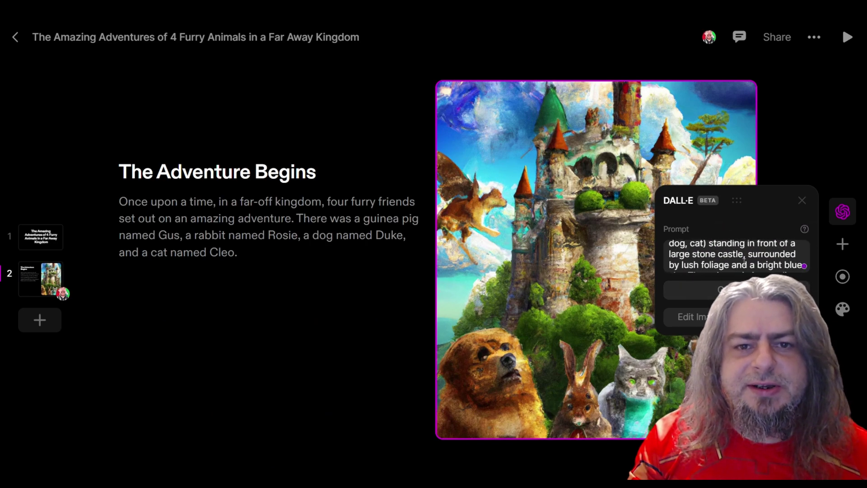
{"action": "scroll", "coordinate": [732, 257], "scroll_direction": "down", "scroll_amount": 3}
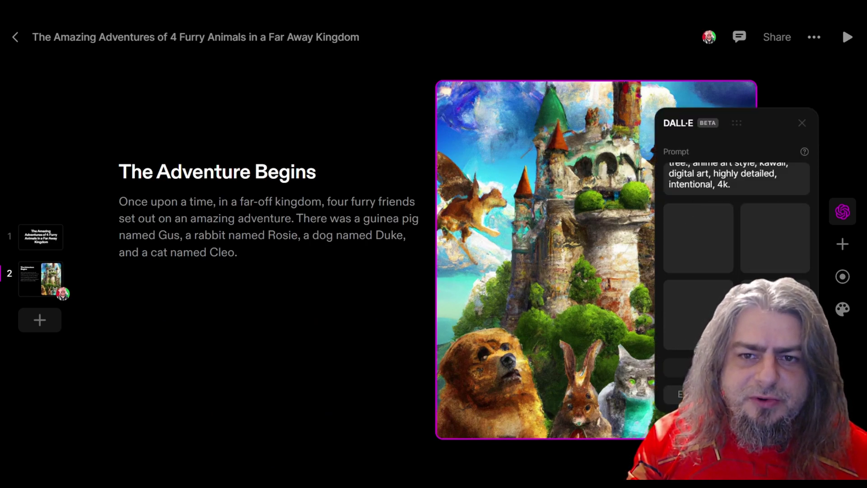
{"action": "left_click_drag", "start_coordinate": [739, 115], "coordinate": [182, 104]}
{"action": "left_click", "coordinate": [141, 228]}
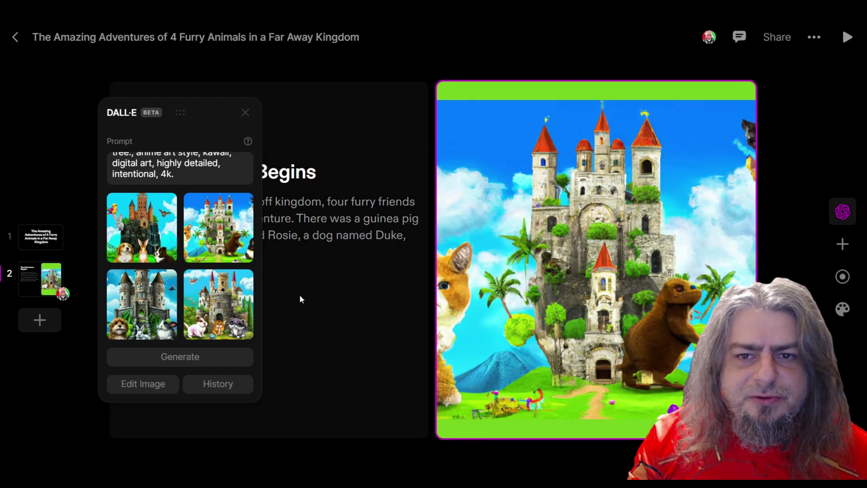
{"action": "left_click", "coordinate": [180, 356]}
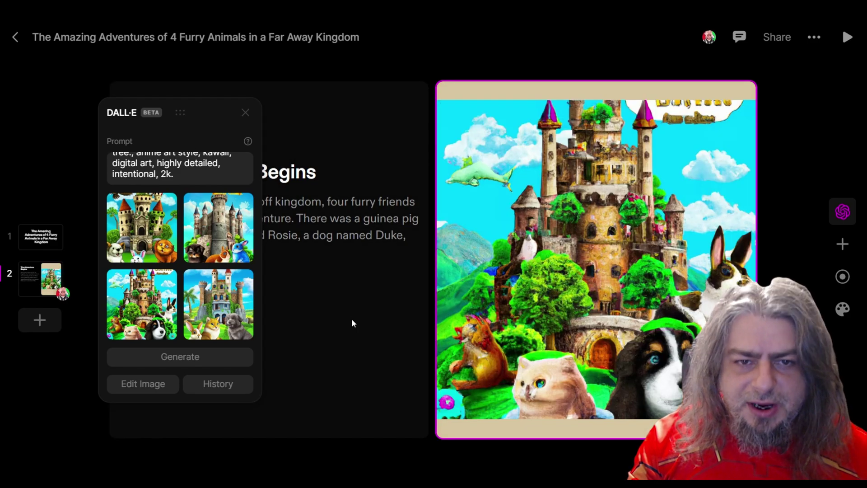
- Add a page with heading, paragraph and image, and fill its image with a DALL·E variation of the animals chasing thieves in a bustling market
{"action": "left_click", "coordinate": [40, 321]}
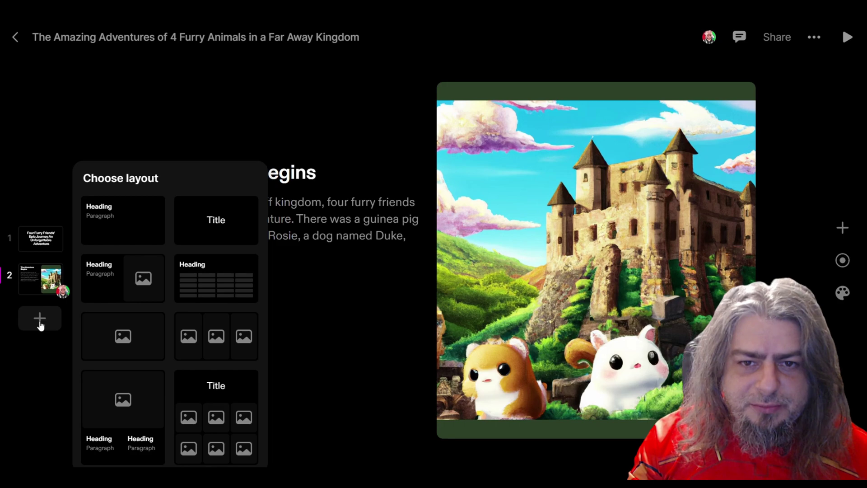
{"action": "left_click", "coordinate": [136, 294]}
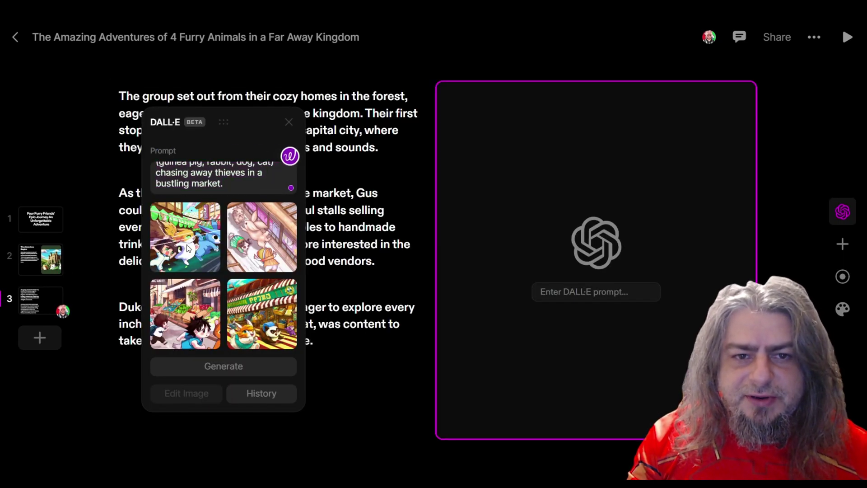
{"action": "left_click", "coordinate": [187, 248]}
{"action": "left_click", "coordinate": [278, 265]}
{"action": "left_click", "coordinate": [275, 324]}
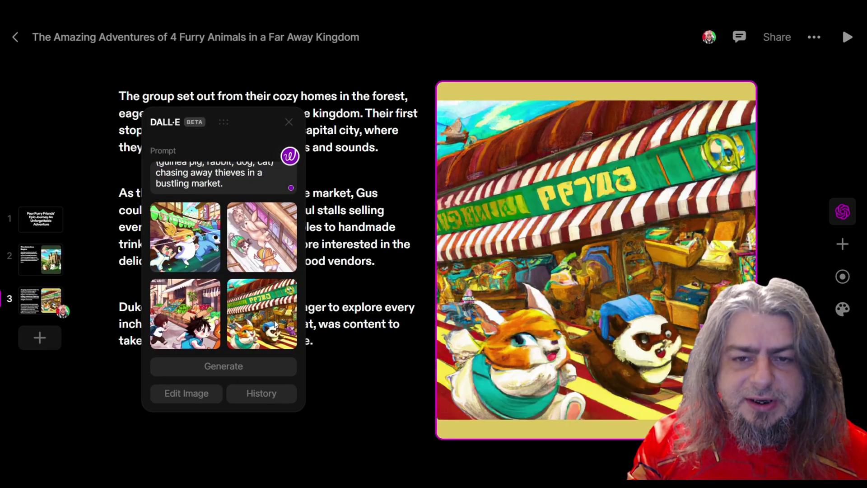
{"action": "left_click", "coordinate": [184, 329]}
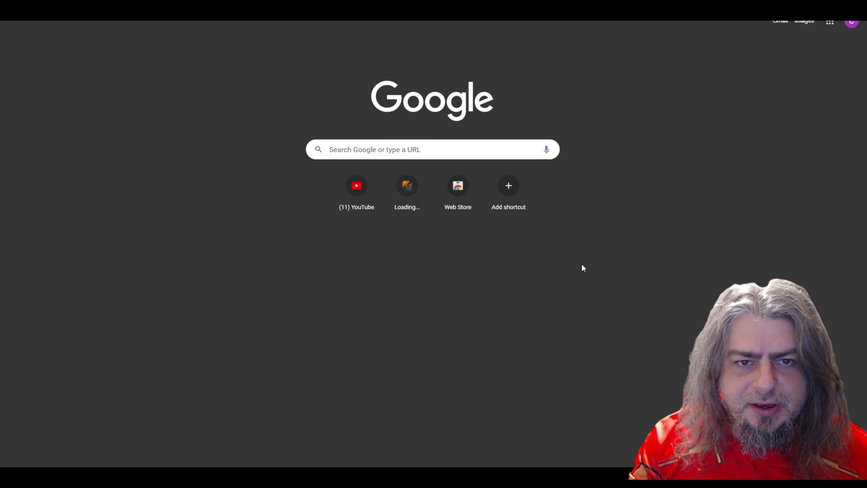
- Switch to the Kaiber site through link-target.net/587802/kaiberio, using the free access with ads
{"action": "left_click", "coordinate": [349, 149]}
{"action": "type", "text": "link-target.net/587802/kaiberio"}
{"action": "left_click", "coordinate": [349, 171]}
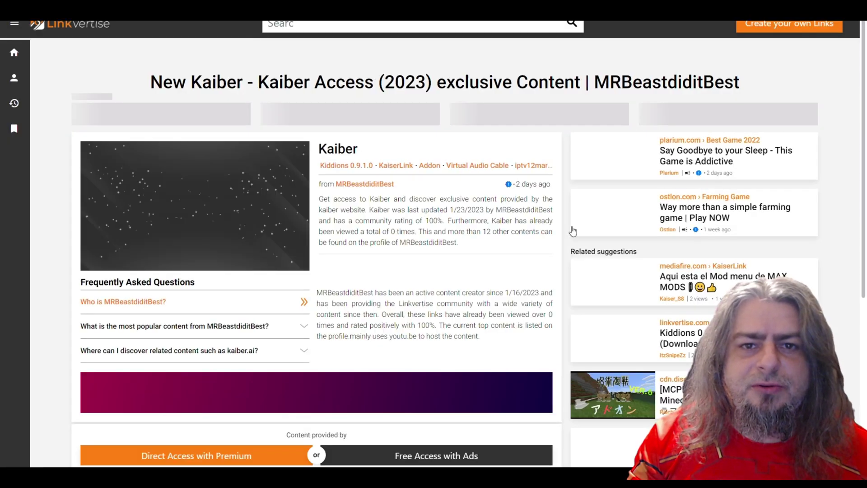
{"action": "scroll", "coordinate": [451, 271], "scroll_direction": "down", "scroll_amount": 4}
{"action": "left_click", "coordinate": [449, 357]}
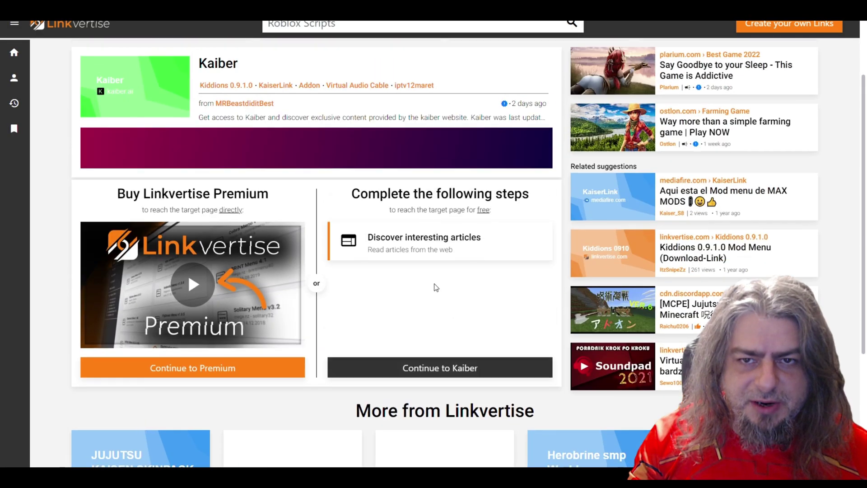
{"action": "left_click", "coordinate": [416, 345]}
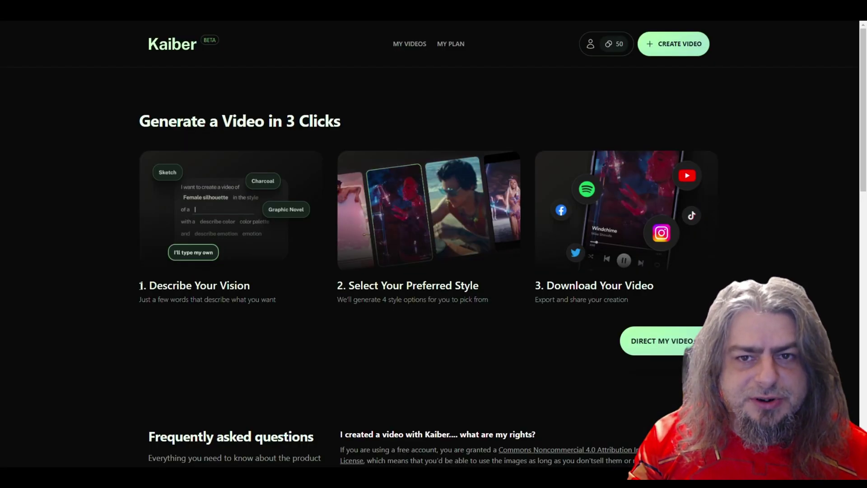
{"action": "left_click_drag", "start_coordinate": [337, 286], "coordinate": [654, 286]}
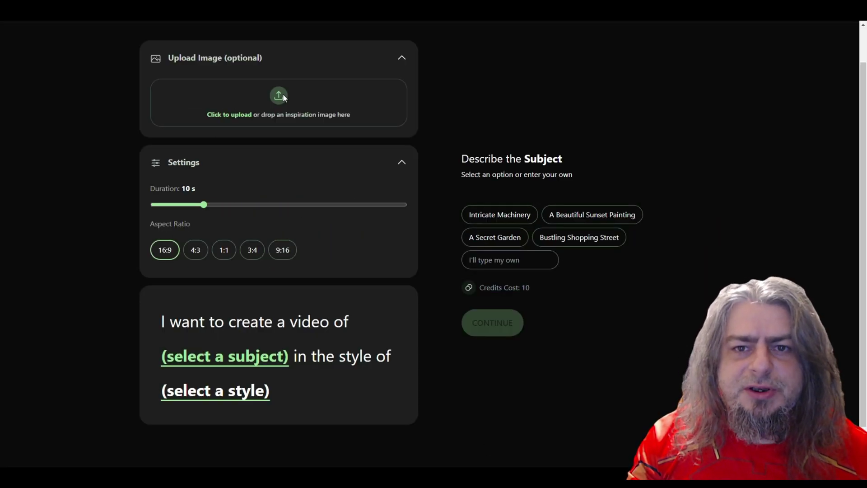
- Upload the market picture of the running furry animals as the inspiration image of a new video
{"action": "left_click", "coordinate": [277, 93]}
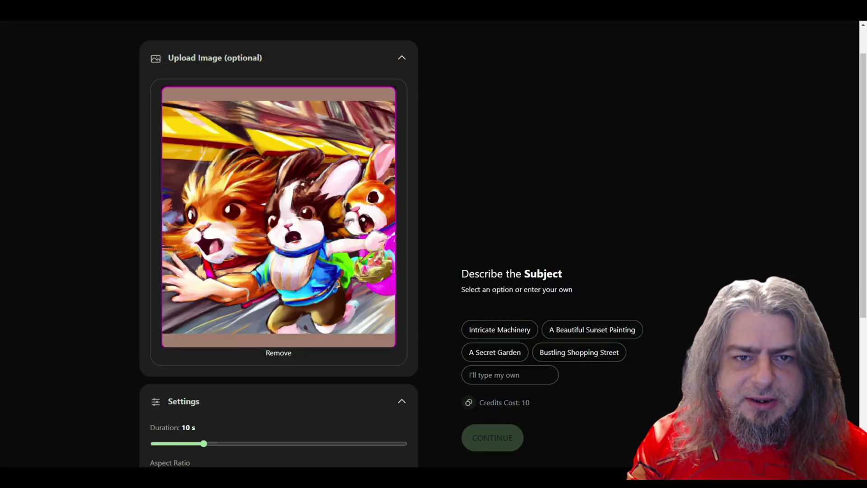
{"action": "scroll", "coordinate": [224, 202], "scroll_direction": "down", "scroll_amount": 5}
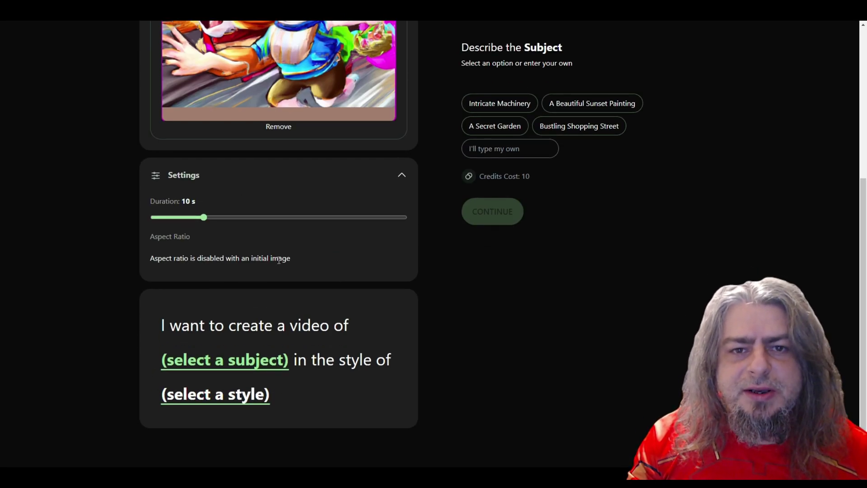
{"action": "left_click", "coordinate": [355, 218]}
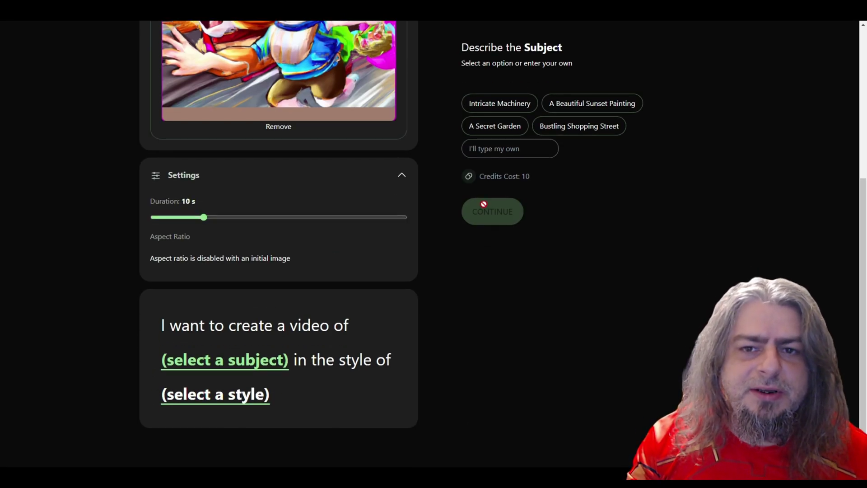
- Set the video's subject to Bustling Shopping Street and its art style to Anime, and generate the 10 s video
{"action": "scroll", "coordinate": [273, 295], "scroll_direction": "down", "scroll_amount": 1}
{"action": "left_click", "coordinate": [594, 84]}
{"action": "left_click", "coordinate": [256, 351]}
{"action": "left_click", "coordinate": [545, 49]}
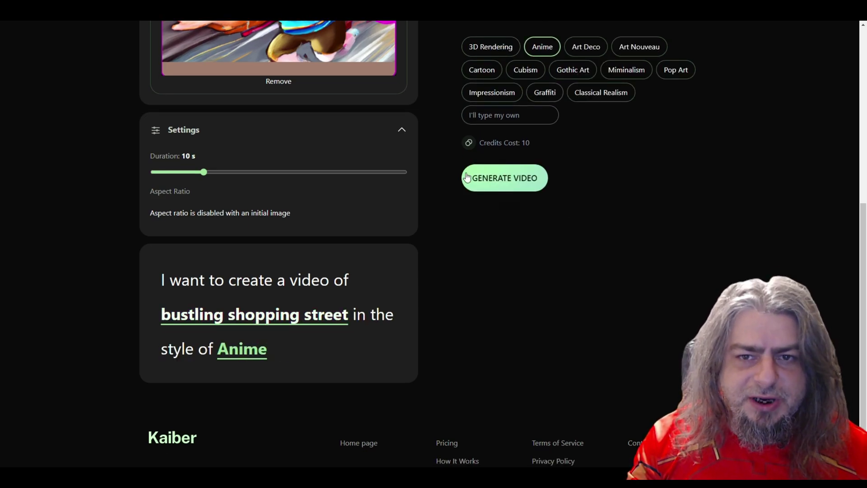
{"action": "left_click", "coordinate": [503, 178]}
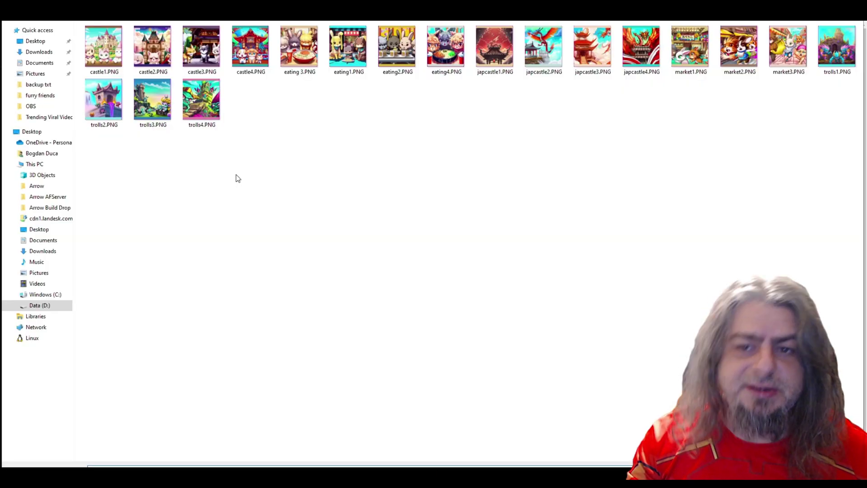
- Upload eating2.PNG for a second video and set its subject to "Japanese fast food in Tokyo" in the Anime style
{"action": "left_click", "coordinate": [396, 46]}
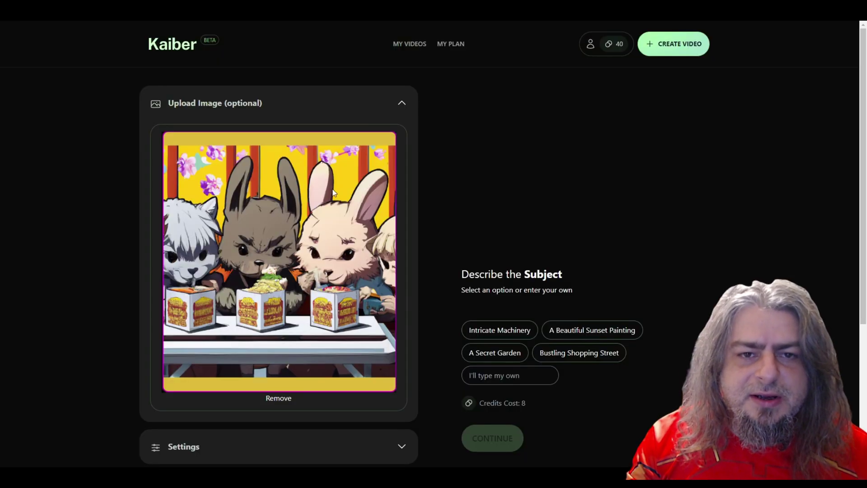
{"action": "scroll", "coordinate": [417, 289], "scroll_direction": "down", "scroll_amount": 3}
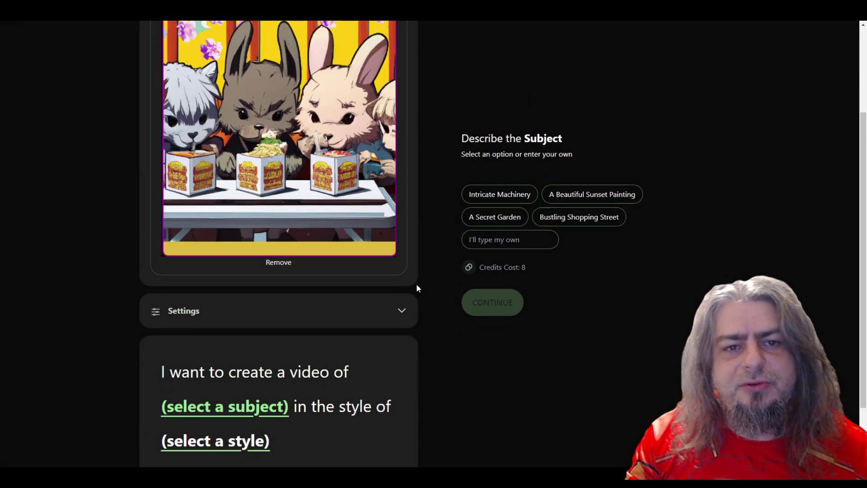
{"action": "left_click", "coordinate": [485, 240]}
{"action": "type", "text": "japanese fast food in tokyo"}
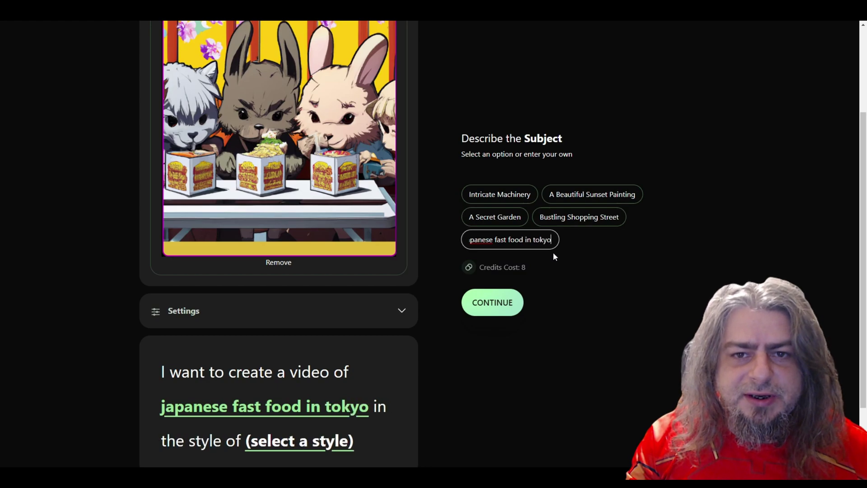
{"action": "right_click", "coordinate": [541, 239]}
{"action": "left_click", "coordinate": [563, 248]}
{"action": "left_click", "coordinate": [493, 302]}
{"action": "scroll", "coordinate": [372, 374], "scroll_direction": "down", "scroll_amount": 3}
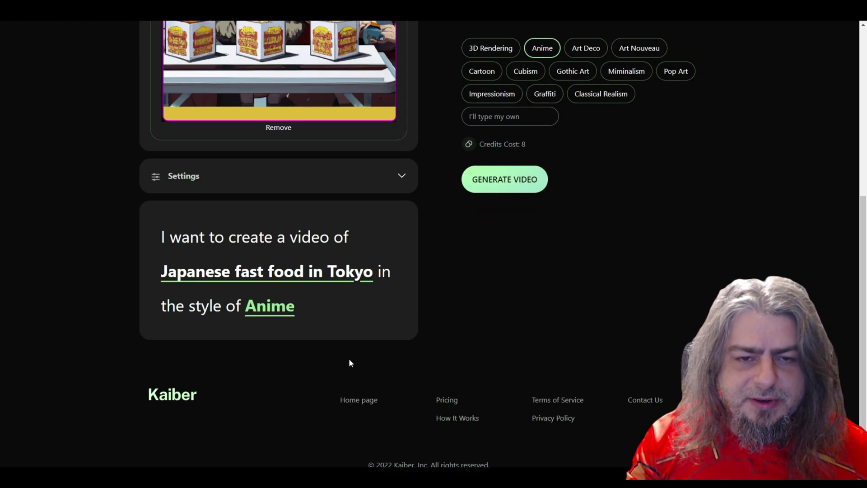
- Set the duration of the Japanese fast food video to 10 s and generate the video
{"action": "scroll", "coordinate": [373, 374], "scroll_direction": "up", "scroll_amount": 3}
{"action": "left_click", "coordinate": [362, 310]}
{"action": "scroll", "coordinate": [361, 310], "scroll_direction": "down", "scroll_amount": 3}
{"action": "left_click", "coordinate": [203, 218]}
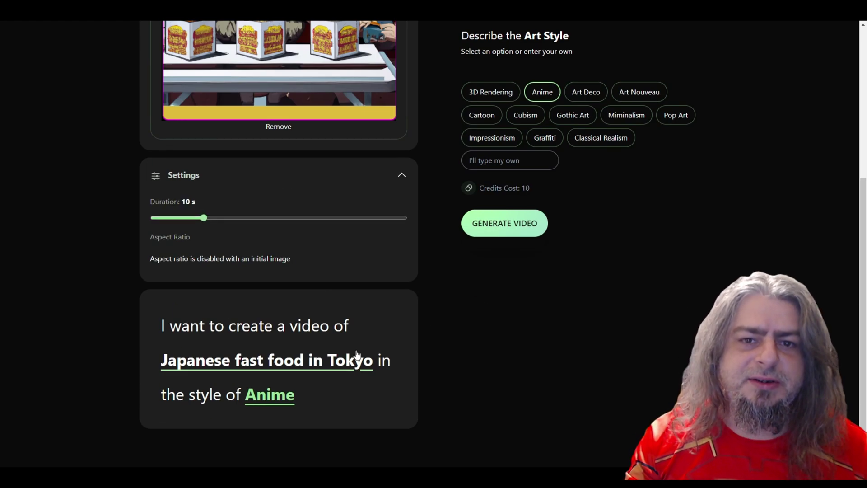
{"action": "scroll", "coordinate": [395, 341], "scroll_direction": "up", "scroll_amount": 3}
{"action": "left_click", "coordinate": [499, 387]}
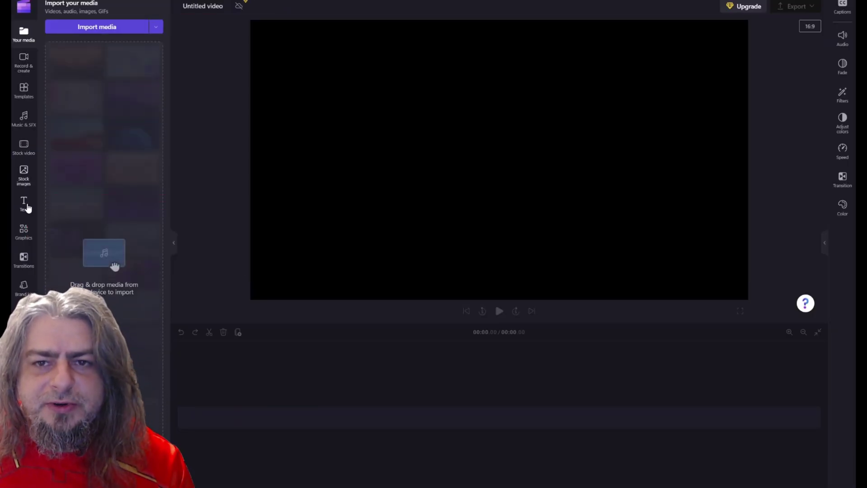
- Start a text-to-speech voiceover in Clipchamp and set its language to English (Australia)
{"action": "left_click", "coordinate": [26, 68]}
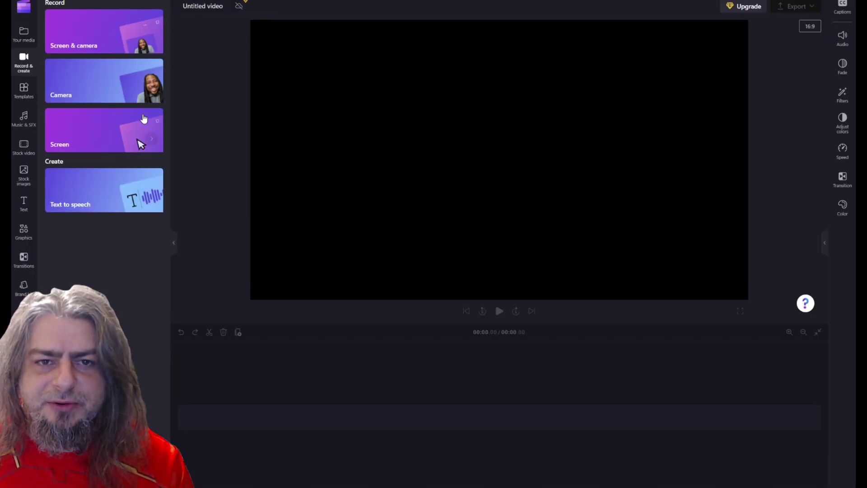
{"action": "left_click", "coordinate": [108, 201]}
{"action": "left_click", "coordinate": [407, 204]}
{"action": "left_click", "coordinate": [409, 204]}
{"action": "left_click", "coordinate": [527, 170]}
{"action": "scroll", "coordinate": [451, 249], "scroll_direction": "up", "scroll_amount": 15}
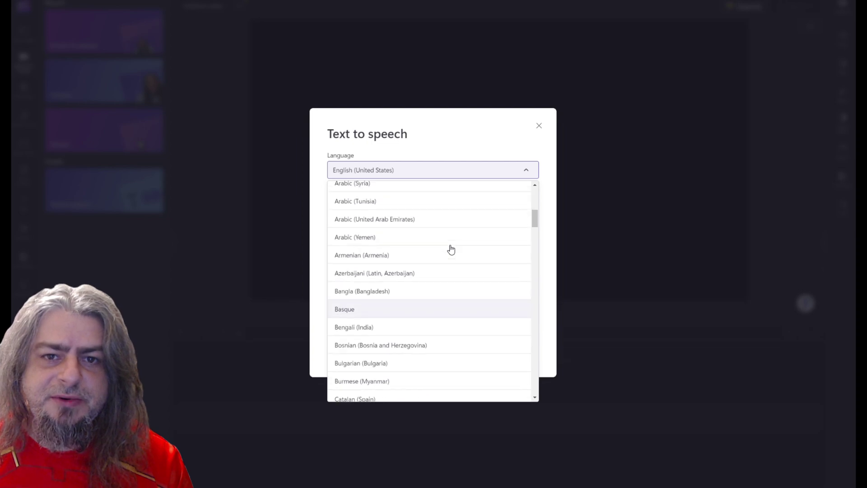
{"action": "scroll", "coordinate": [450, 249], "scroll_direction": "up", "scroll_amount": 10}
{"action": "scroll", "coordinate": [380, 266], "scroll_direction": "down", "scroll_amount": 3}
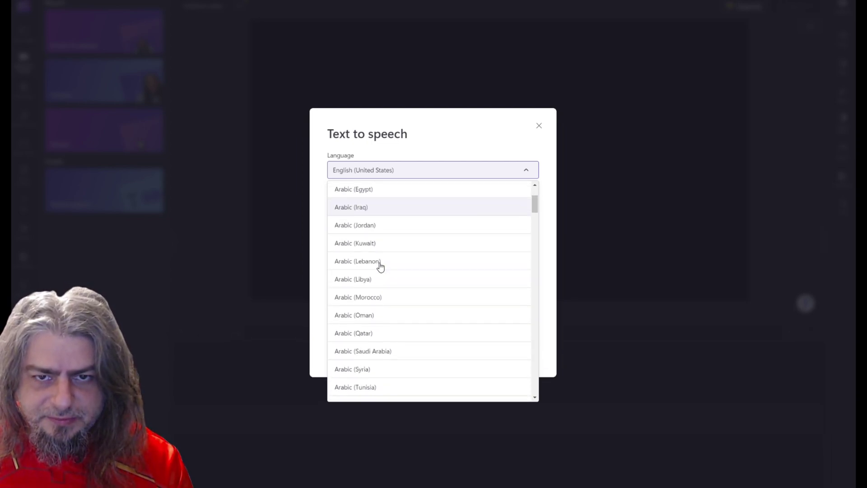
{"action": "scroll", "coordinate": [381, 266], "scroll_direction": "down", "scroll_amount": 15}
{"action": "left_click", "coordinate": [366, 238]}
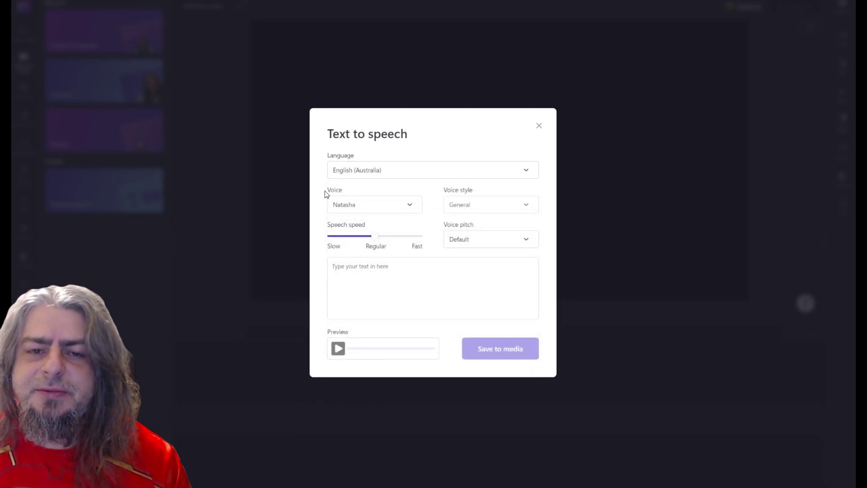
- Preview the speech with the sample text "test to see how voice is" and choose the voice Ken
{"action": "left_click", "coordinate": [393, 269]}
{"action": "type", "text": "test to see how "}
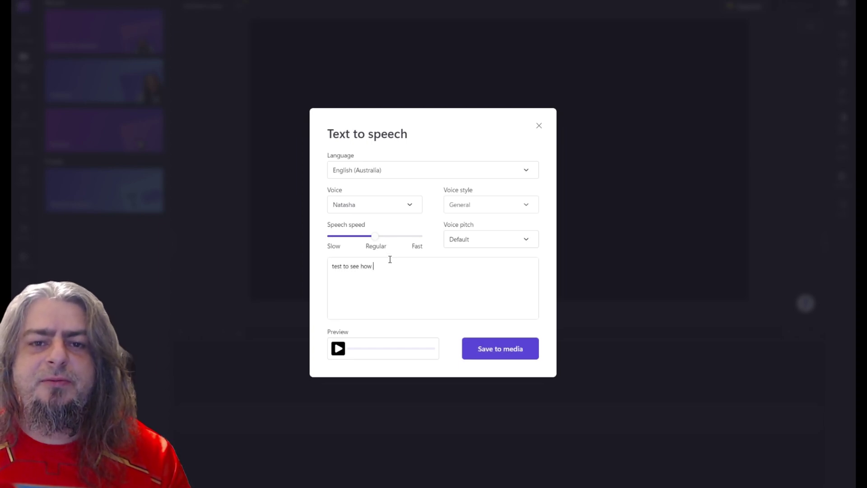
{"action": "type", "text": "voice is"}
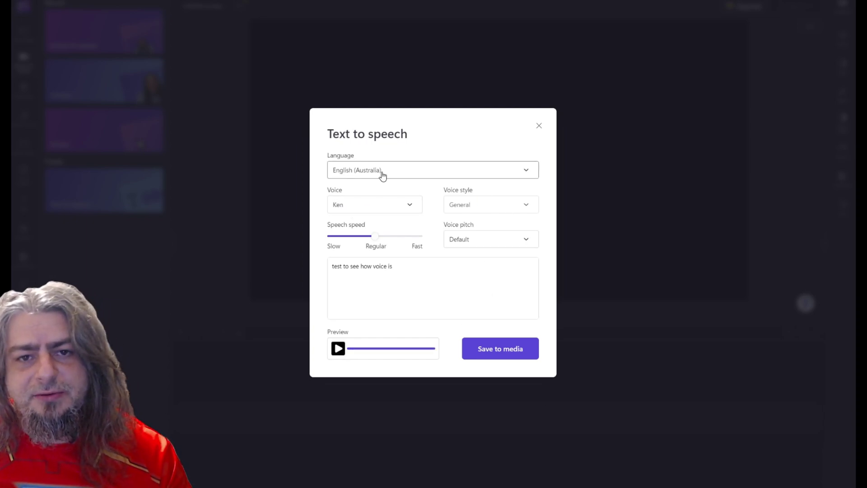
- Replace the sample text with the full "Four Furry Friends' Epic Journey An Unforgettable Adventure" story and save the speech to the media library
{"action": "left_click", "coordinate": [336, 269]}
{"action": "key", "text": "ctrl+a"}
{"action": "key", "text": "ctrl+v"}
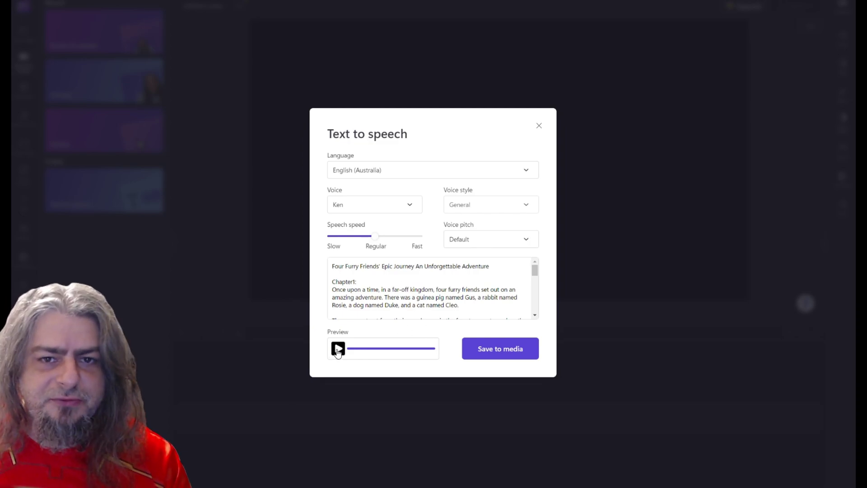
{"action": "left_click", "coordinate": [499, 349]}
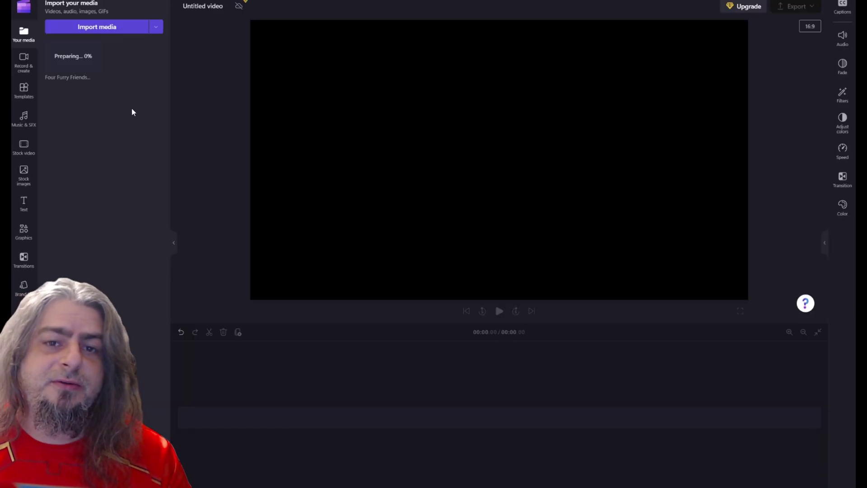
{"action": "mouse_move", "coordinate": [77, 62]}
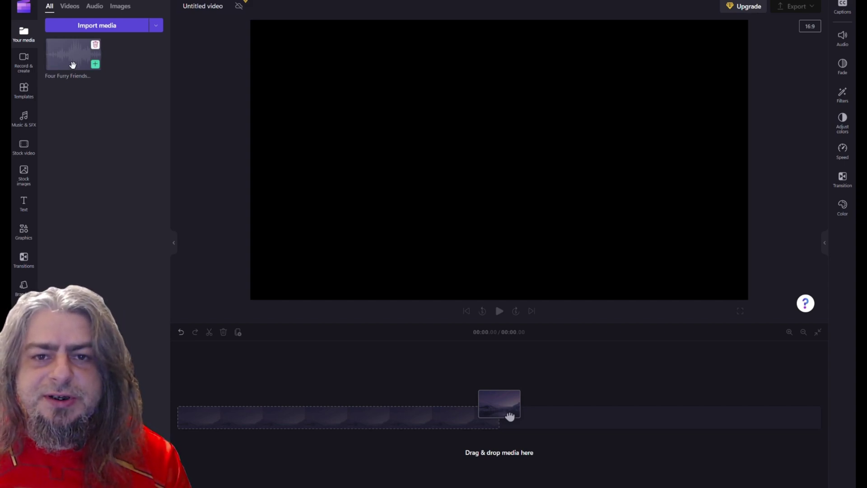
- Place the narration on the timeline, then add the Japanese fast food clip and c1-3.PNG above its third section
{"action": "left_click_drag", "start_coordinate": [510, 416], "coordinate": [508, 418]}
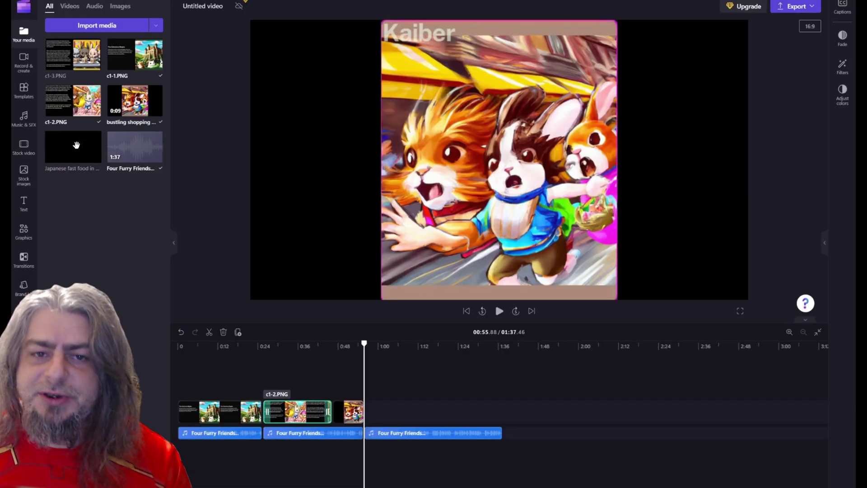
{"action": "left_click_drag", "start_coordinate": [76, 144], "coordinate": [489, 412]}
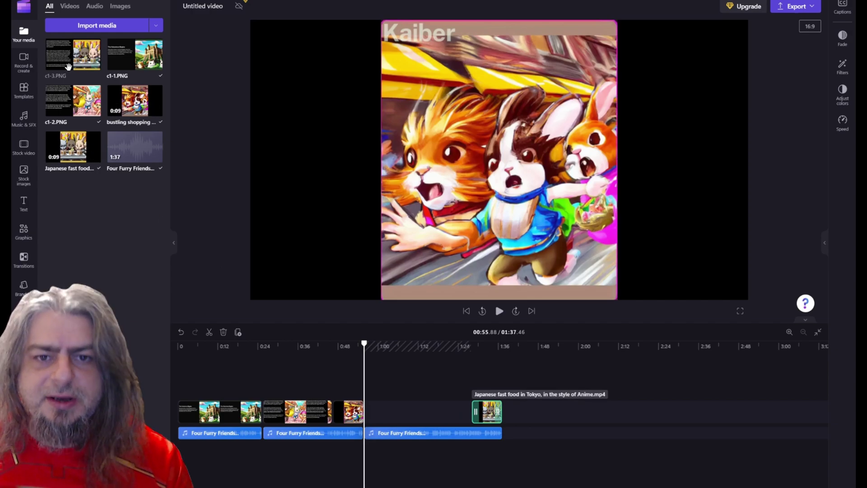
{"action": "left_click_drag", "start_coordinate": [72, 55], "coordinate": [386, 415]}
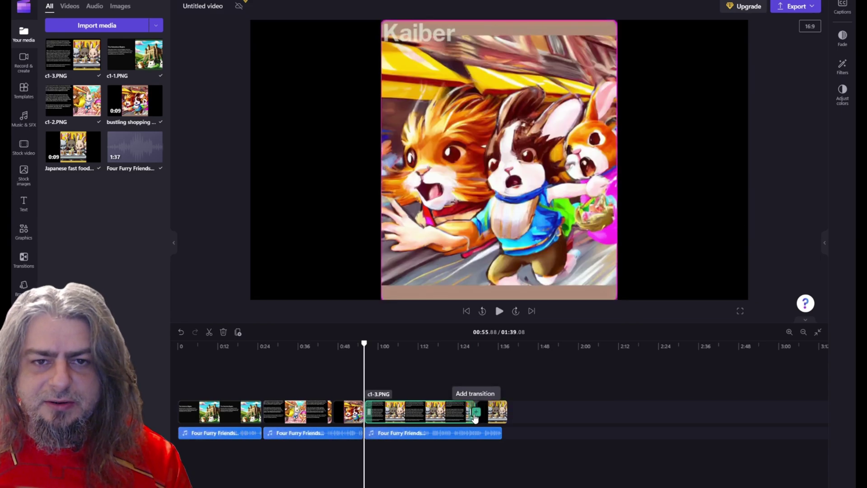
- Shorten c1-3.PNG so the Japanese fast food clip ends together with the narration, and check the picture in the preview
{"action": "left_click_drag", "start_coordinate": [473, 419], "coordinate": [471, 419]}
{"action": "left_click", "coordinate": [479, 418]}
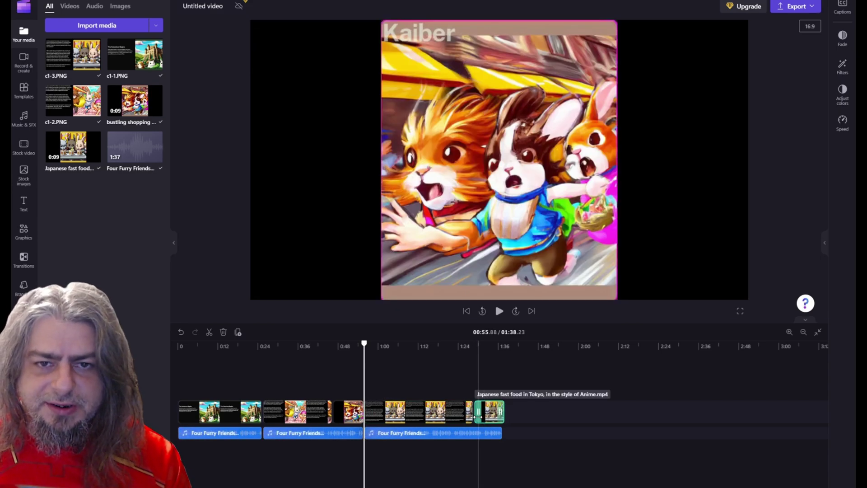
{"action": "left_click_drag", "start_coordinate": [470, 421], "coordinate": [467, 420]}
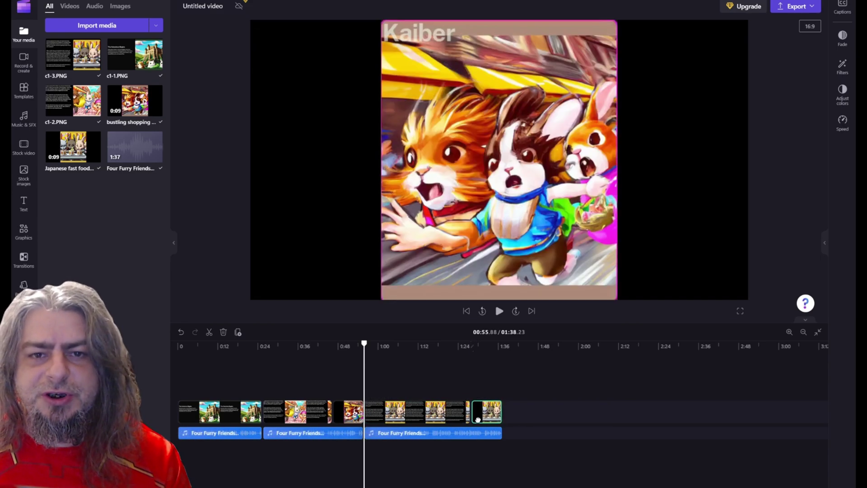
{"action": "left_click_drag", "start_coordinate": [363, 367], "coordinate": [383, 412]}
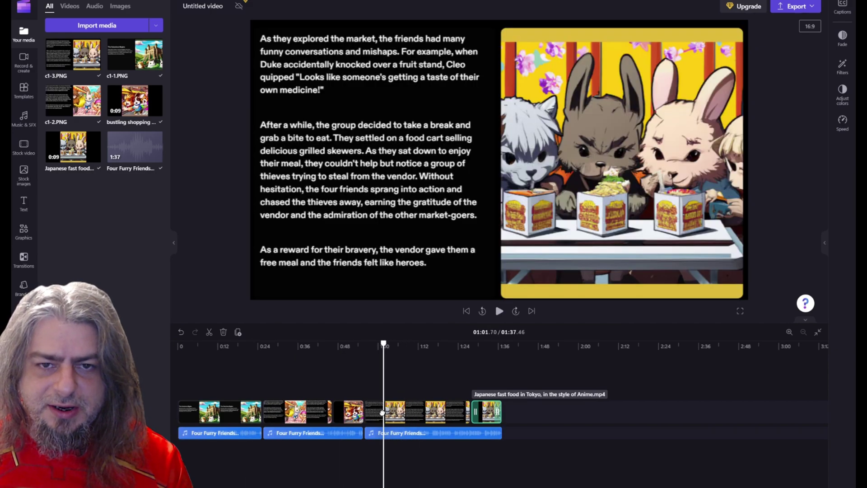
- Name the video "Four Furry Friends' Epic Journey An Unforgettable Adventure" and export it in 1080p
{"action": "left_click", "coordinate": [789, 6]}
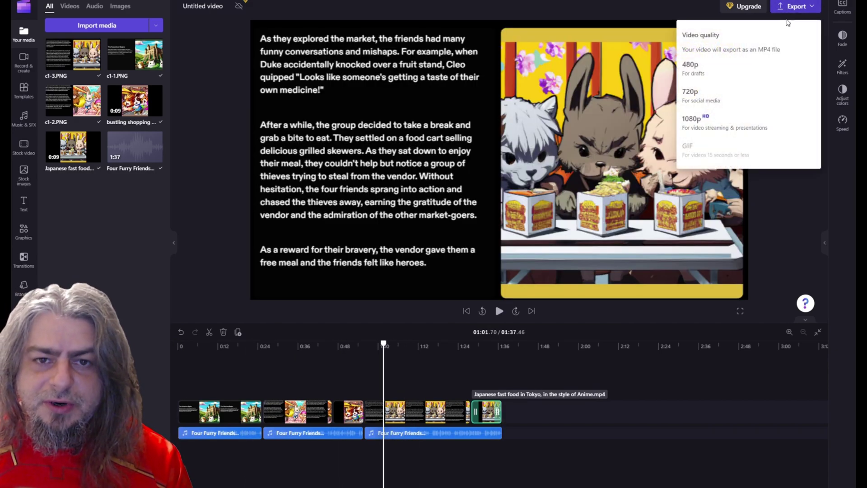
{"action": "left_click", "coordinate": [415, 99]}
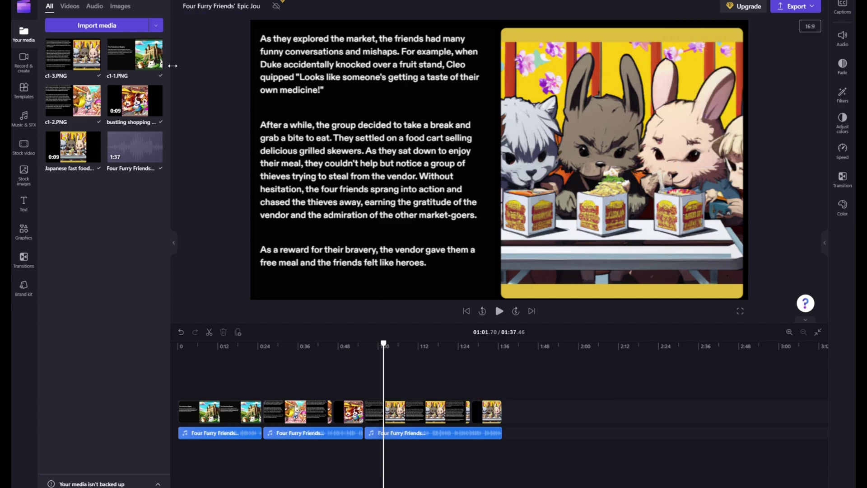
{"action": "left_click", "coordinate": [791, 6]}
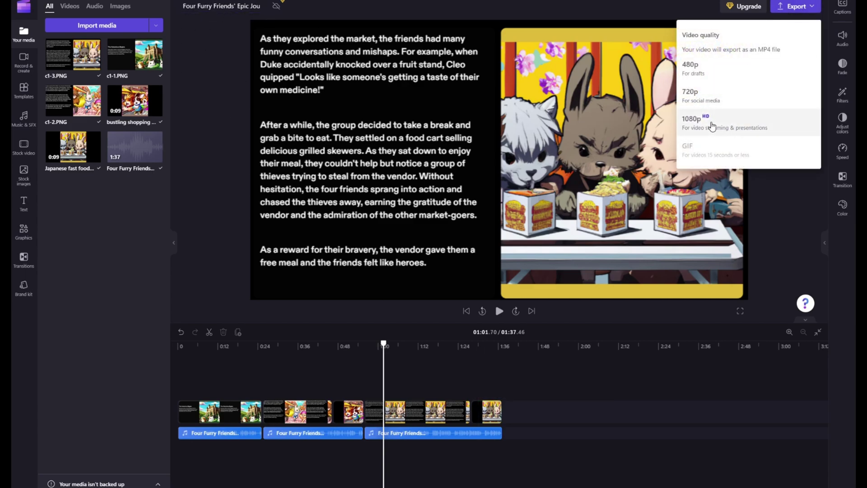
{"action": "left_click", "coordinate": [714, 116]}
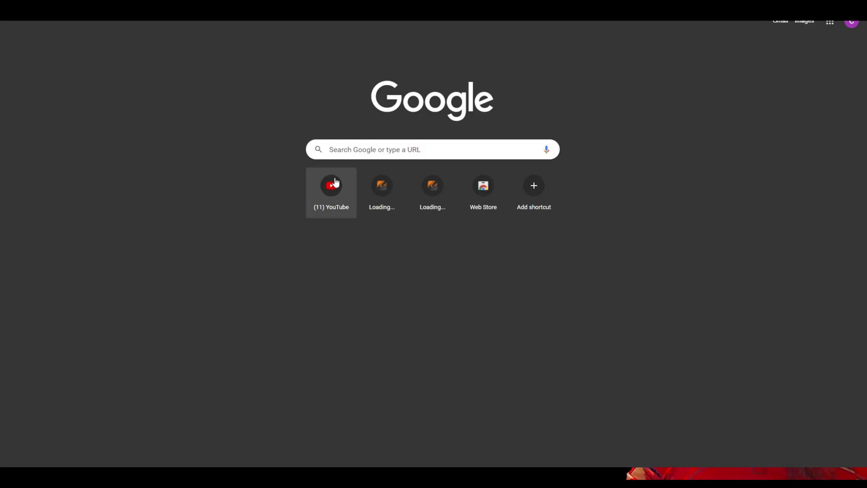
{"action": "left_click", "coordinate": [362, 149]}
{"action": "type", "text": "https://link-hub.net/587802/shoprocket"}
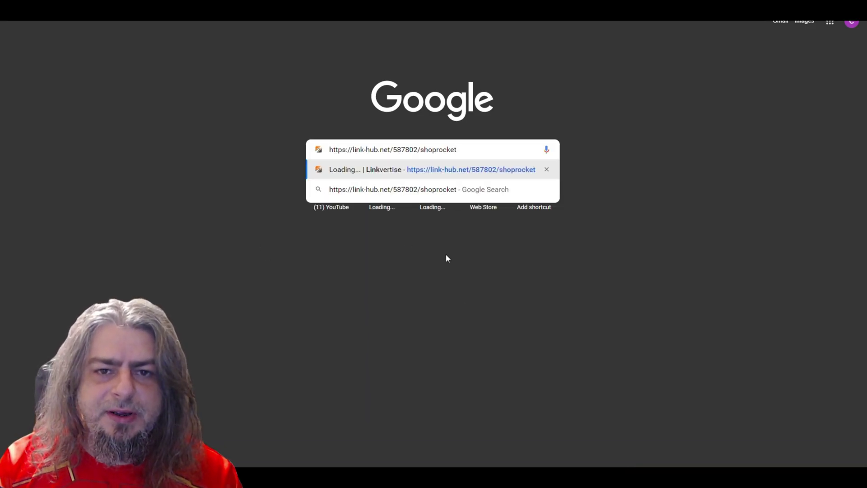
{"action": "key", "text": "Return"}
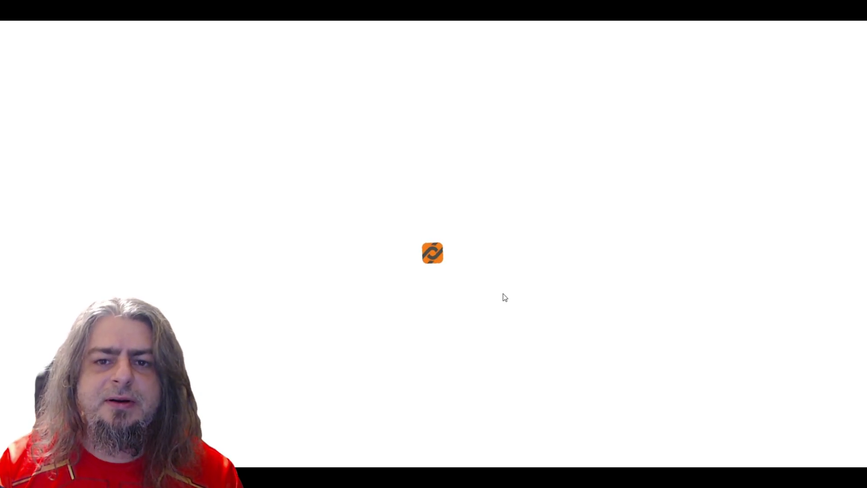
- Choose free access with ads on Linkvertise, complete the "Discover interesting articles" step and continue to the Shoprocket site
{"action": "scroll", "coordinate": [449, 314], "scroll_direction": "down", "scroll_amount": 3}
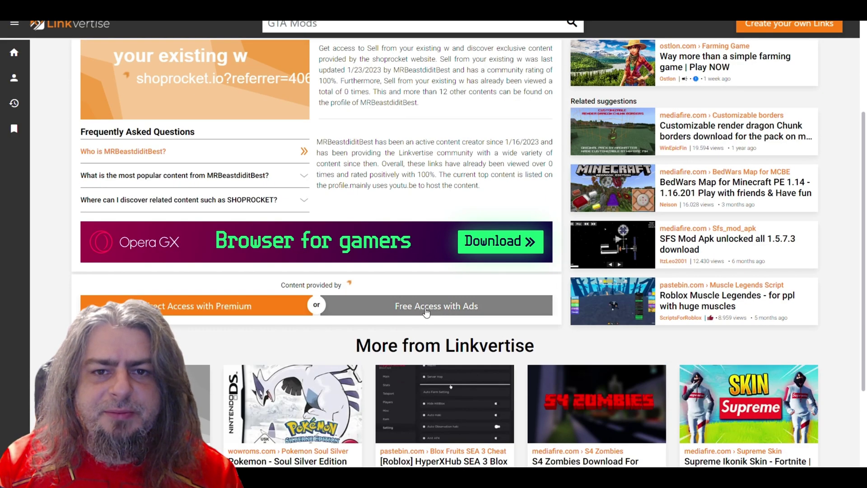
{"action": "left_click", "coordinate": [450, 309]}
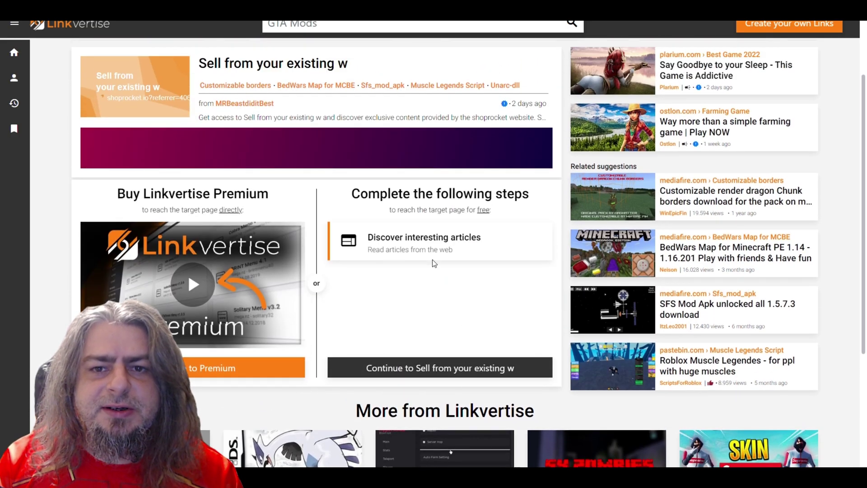
{"action": "left_click", "coordinate": [412, 244]}
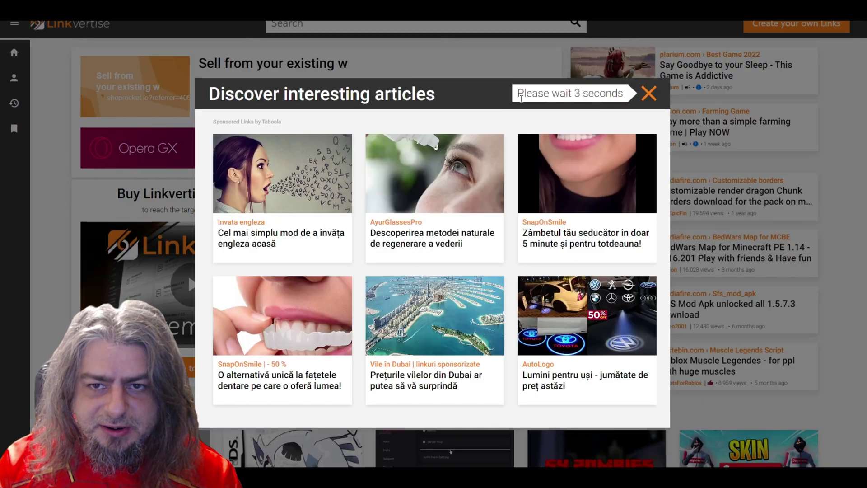
{"action": "left_click", "coordinate": [649, 93]}
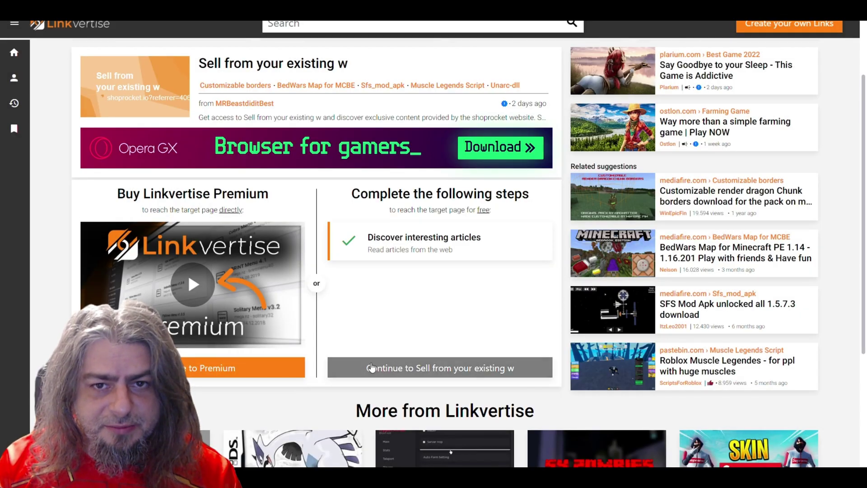
{"action": "left_click", "coordinate": [449, 368]}
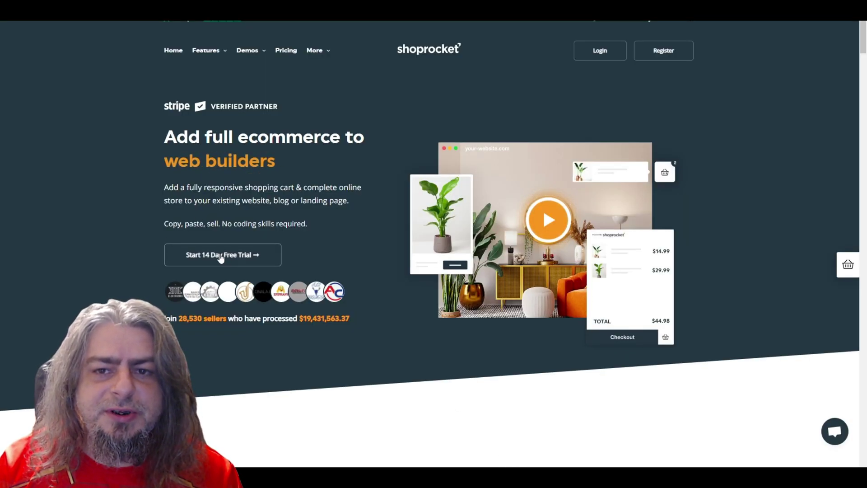
- Start the 14-day Shoprocket trial and submit the profile with Youtube, no website, Shoprocket hosted store, Other and Just Me
{"action": "left_click", "coordinate": [220, 256]}
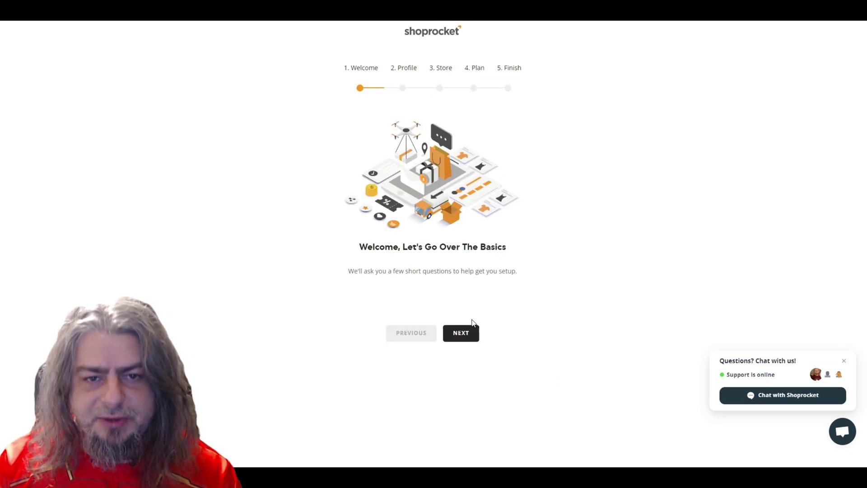
{"action": "left_click", "coordinate": [461, 333]}
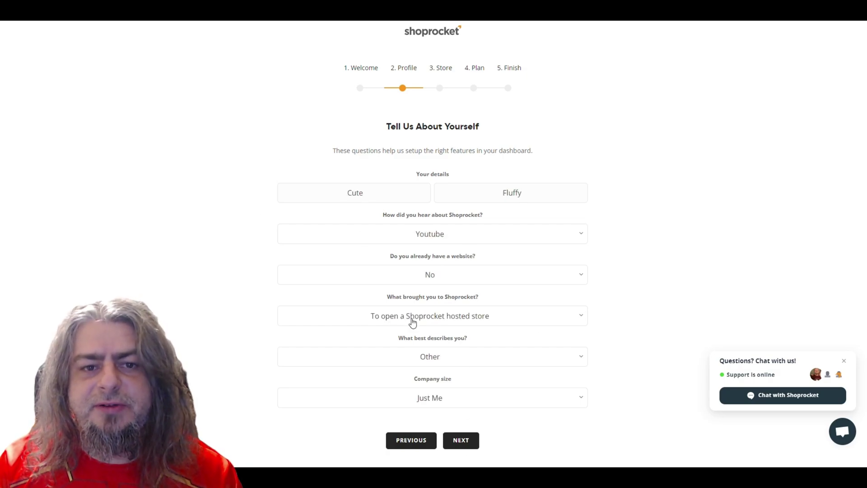
{"action": "left_click", "coordinate": [461, 440]}
{"action": "left_click_drag", "start_coordinate": [386, 126], "coordinate": [496, 136]}
{"action": "left_click", "coordinate": [496, 136]}
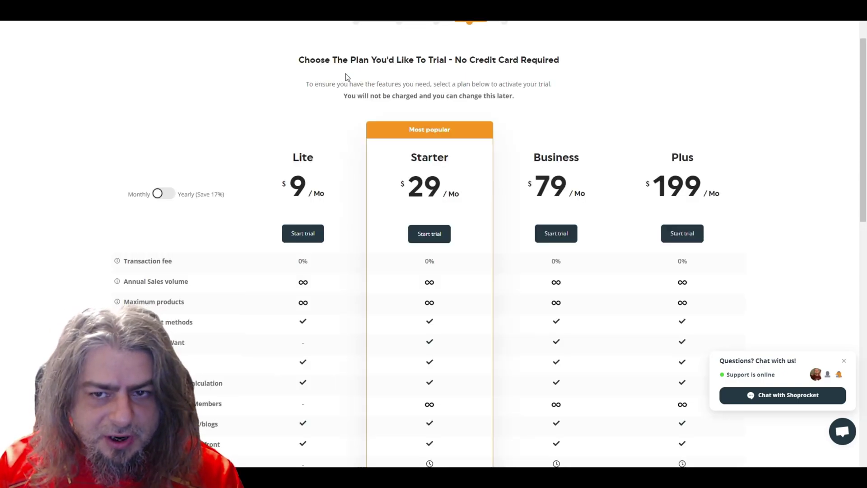
- Start the trial of the Lite plan and finish the store setup to open the dashboard
{"action": "left_click_drag", "start_coordinate": [391, 89], "coordinate": [552, 90]}
{"action": "left_click_drag", "start_coordinate": [344, 96], "coordinate": [484, 94]}
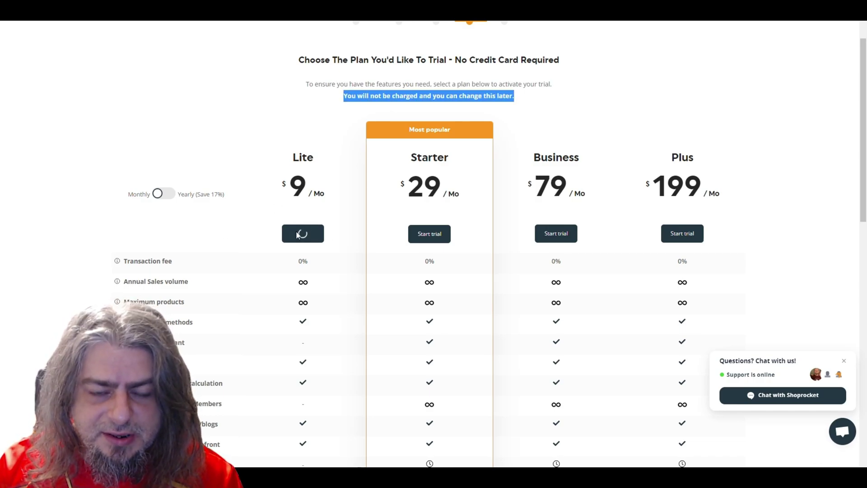
{"action": "left_click_drag", "start_coordinate": [307, 248], "coordinate": [567, 255]}
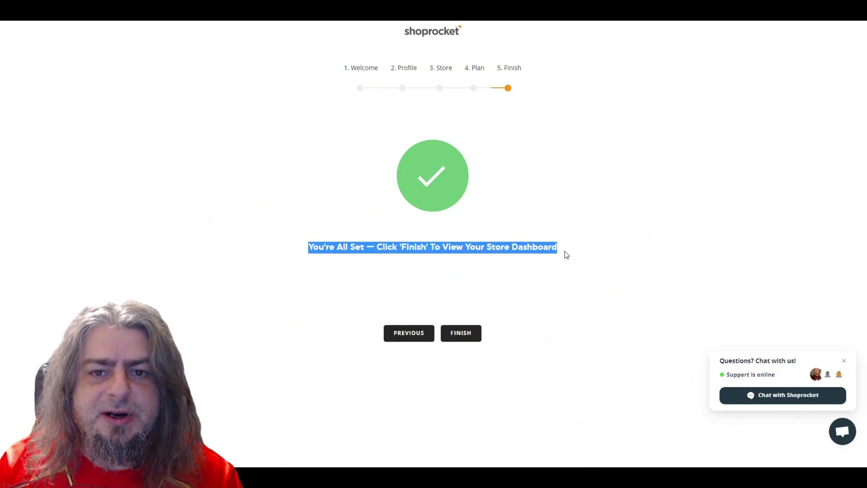
{"action": "left_click", "coordinate": [461, 333]}
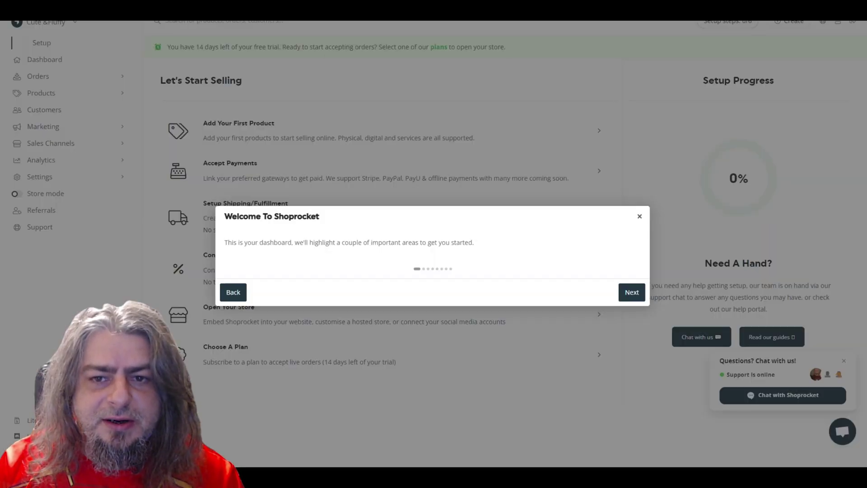
- Go through the Shoprocket welcome tour from adding products, payments, shipping and taxes to opening the store
{"action": "left_click", "coordinate": [633, 294]}
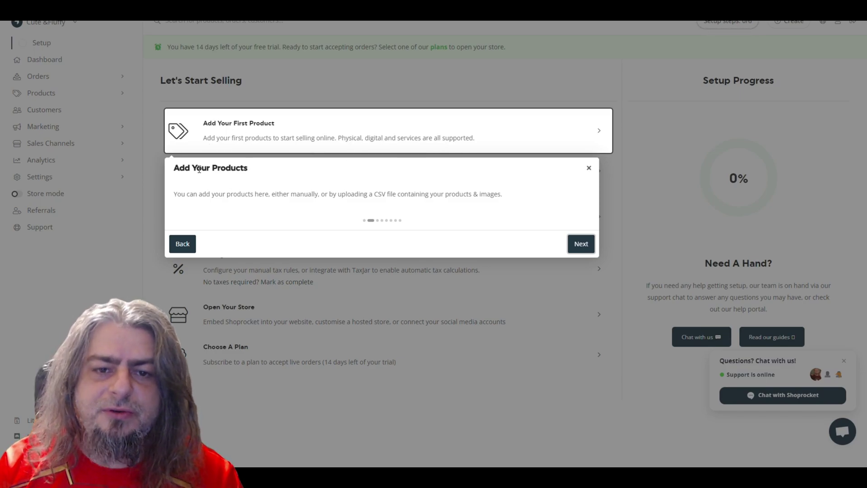
{"action": "left_click", "coordinate": [580, 246]}
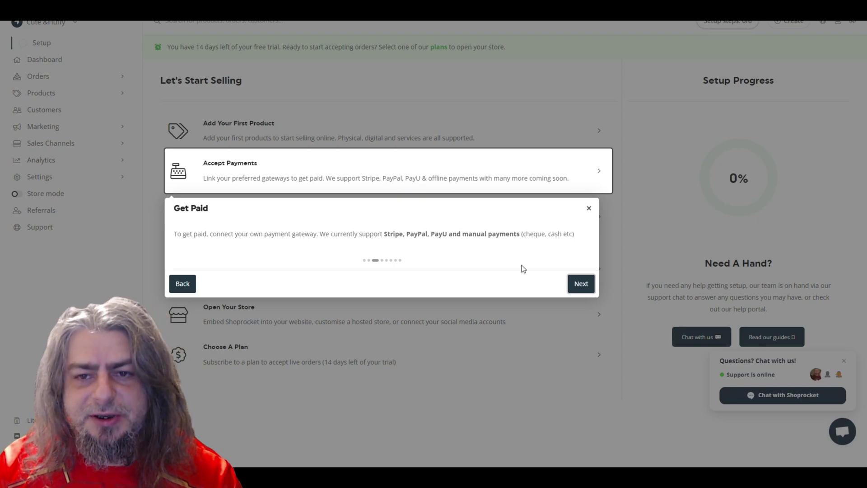
{"action": "left_click", "coordinate": [580, 284]}
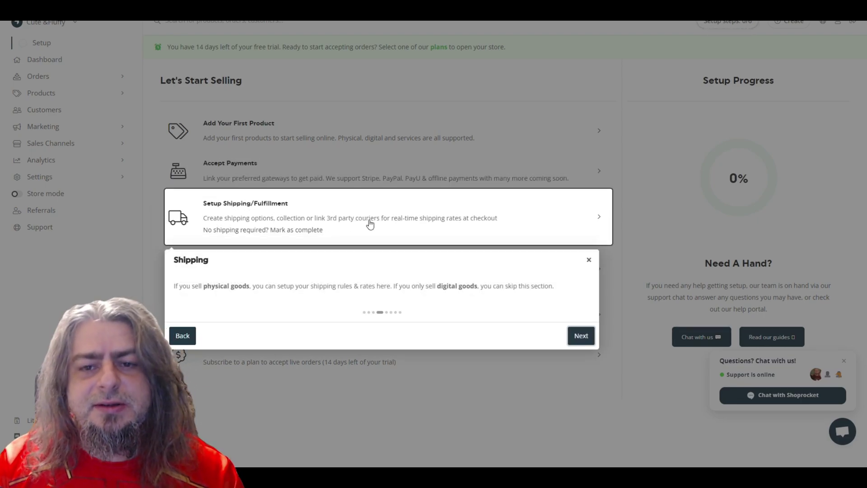
{"action": "left_click", "coordinate": [584, 336]}
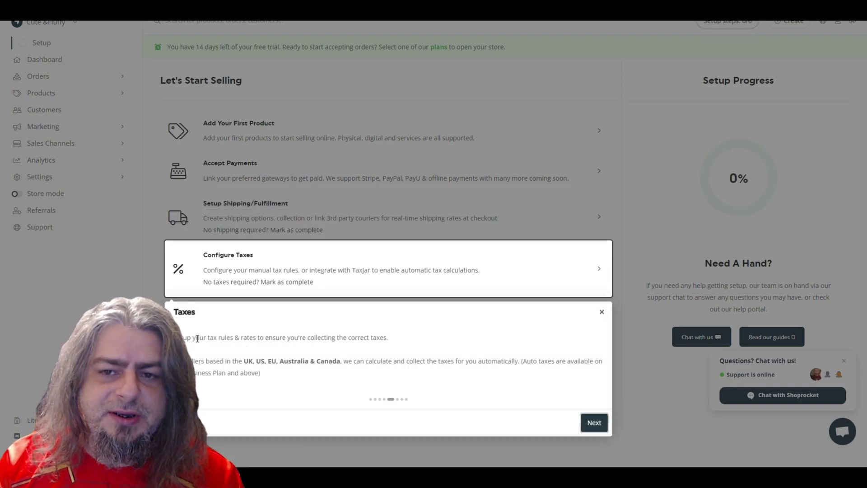
{"action": "left_click", "coordinate": [589, 426]}
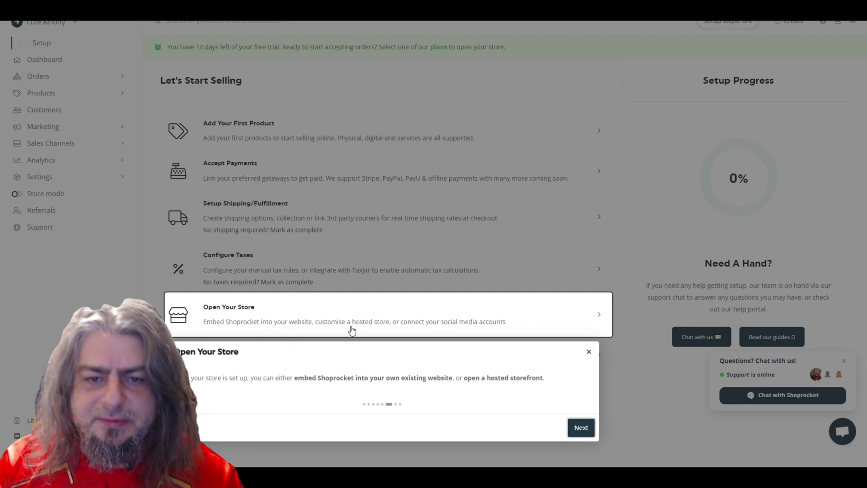
{"action": "left_click", "coordinate": [581, 427]}
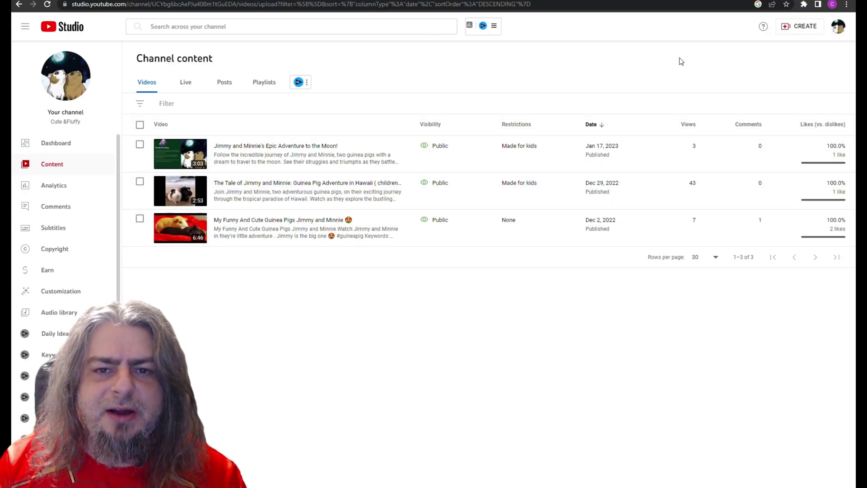
- Upload the exported Four Furry Friends MP4 from the Downloads folder to the channel in YouTube Studio
{"action": "left_click", "coordinate": [797, 32]}
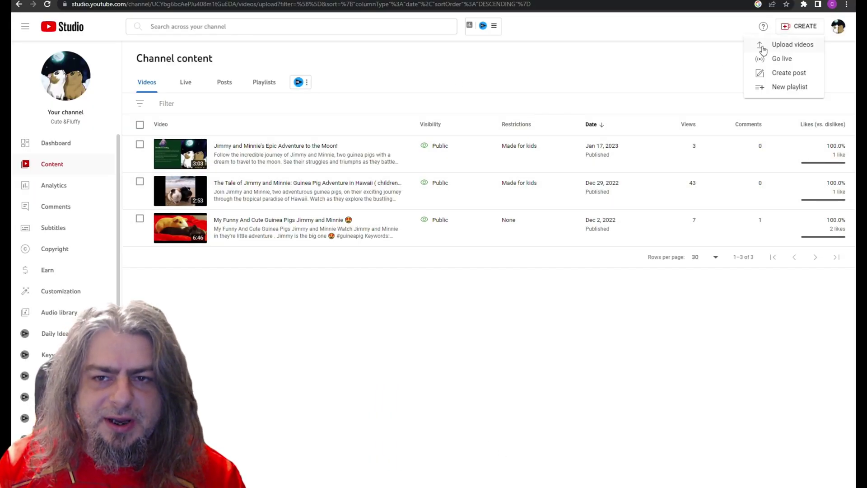
{"action": "left_click", "coordinate": [789, 46]}
{"action": "left_click", "coordinate": [436, 303]}
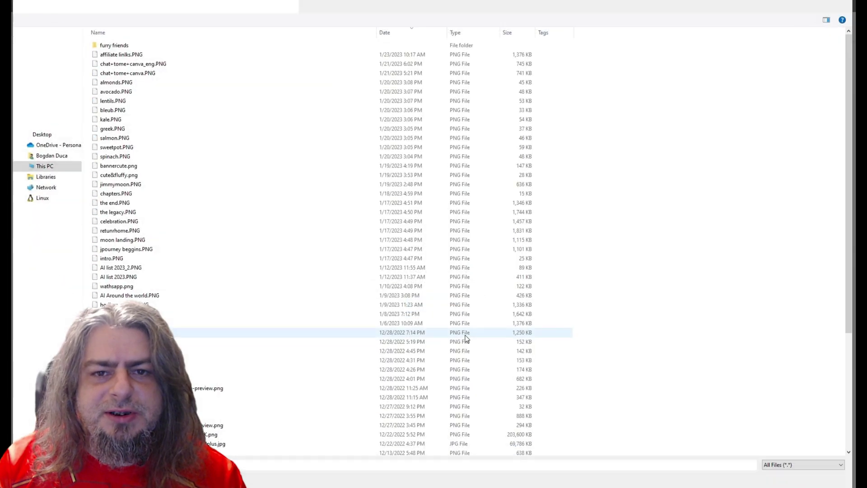
{"action": "left_click", "coordinate": [49, 57]}
{"action": "left_click", "coordinate": [145, 117]}
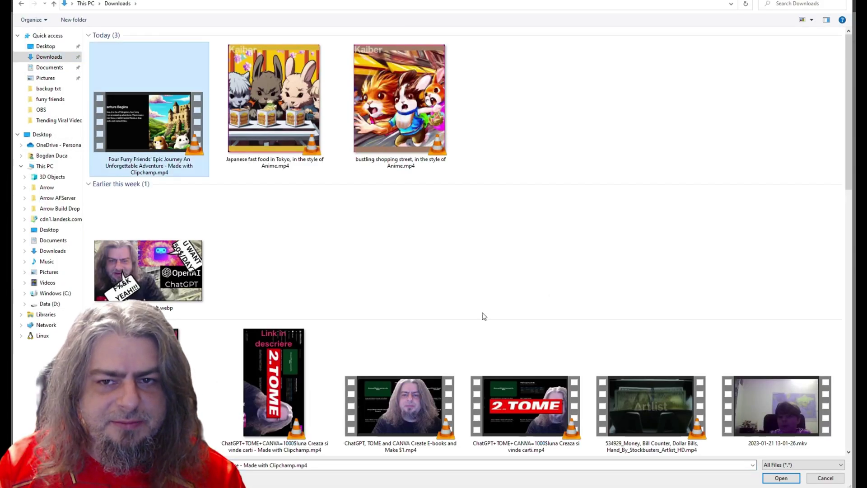
{"action": "left_click", "coordinate": [781, 478]}
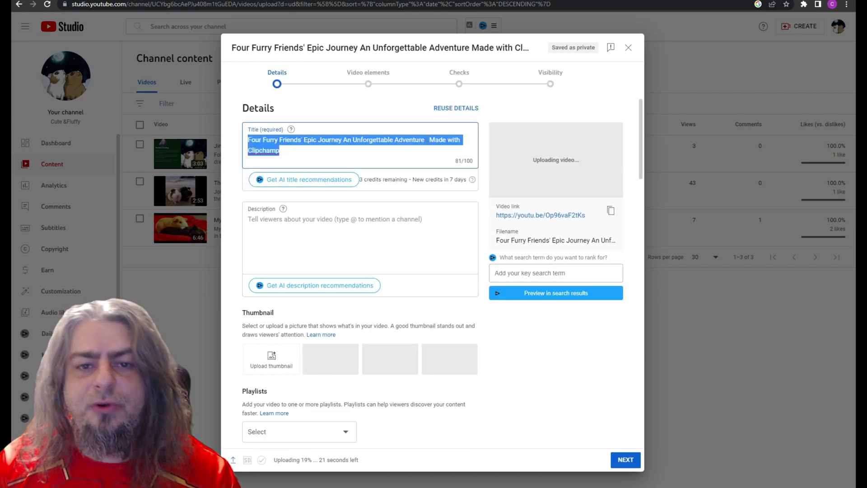
- Change the video's title to "Four Furry Friends' Epic Journey: An Unforgettable Adventure" and fill in the description with the story's opening
{"action": "double_click", "coordinate": [284, 153]}
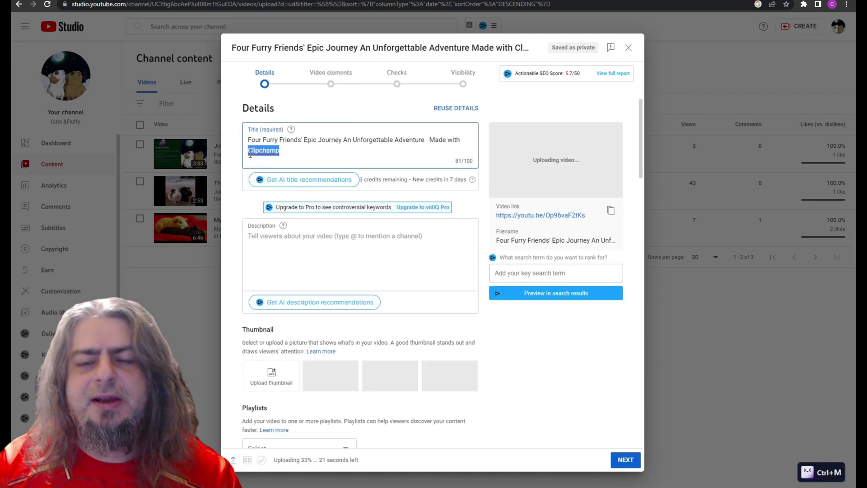
{"action": "key", "text": "BackSpace"}
{"action": "key", "text": "BackSpace"}
{"action": "key", "text": "BackSpace"}
{"action": "key", "text": "BackSpace"}
{"action": "key", "text": "BackSpace"}
{"action": "key", "text": "BackSpace"}
{"action": "key", "text": "BackSpace"}
{"action": "key", "text": "BackSpace"}
{"action": "key", "text": "BackSpace"}
{"action": "key", "text": "BackSpace"}
{"action": "key", "text": "BackSpace"}
{"action": "key", "text": "BackSpace"}
{"action": "key", "text": "BackSpace"}
{"action": "key", "text": "BackSpace"}
{"action": "left_click", "coordinate": [239, 225]}
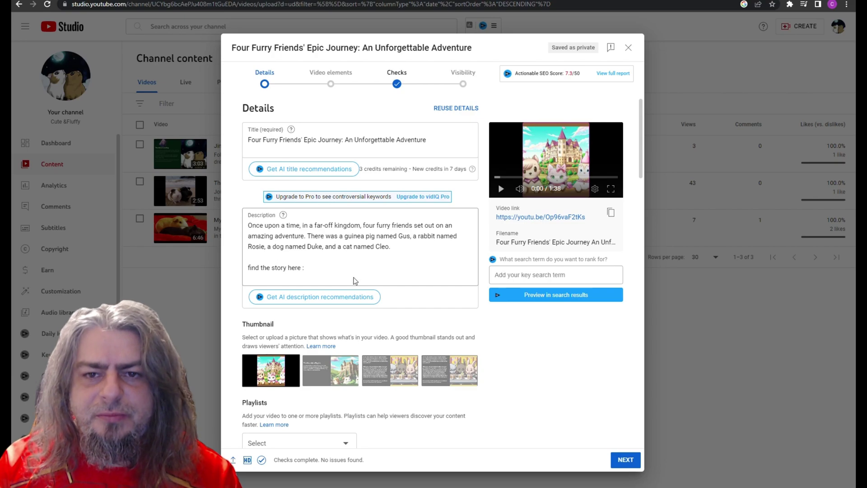
{"action": "left_click", "coordinate": [327, 268]}
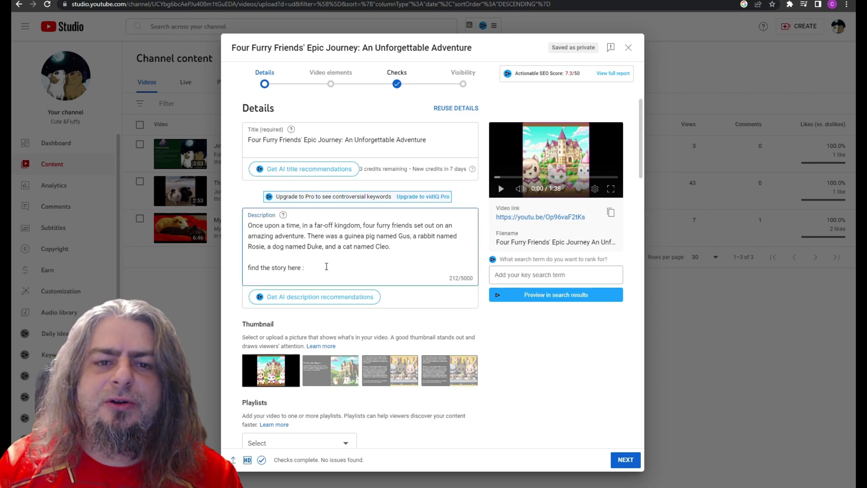
{"action": "type", "text": "https://cute-fluffy.shoprocket.io/#!/four-furry-friends-epic-journeyan-unforgettable-adventure"}
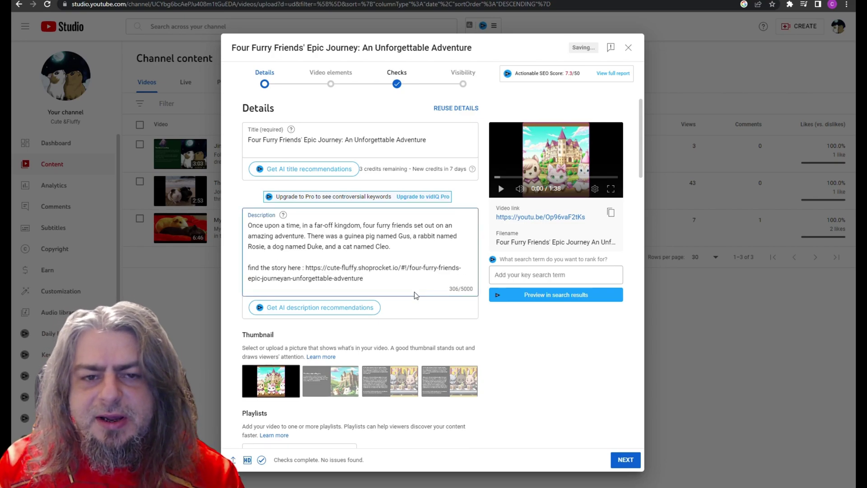
{"action": "scroll", "coordinate": [531, 269], "scroll_direction": "down", "scroll_amount": 2}
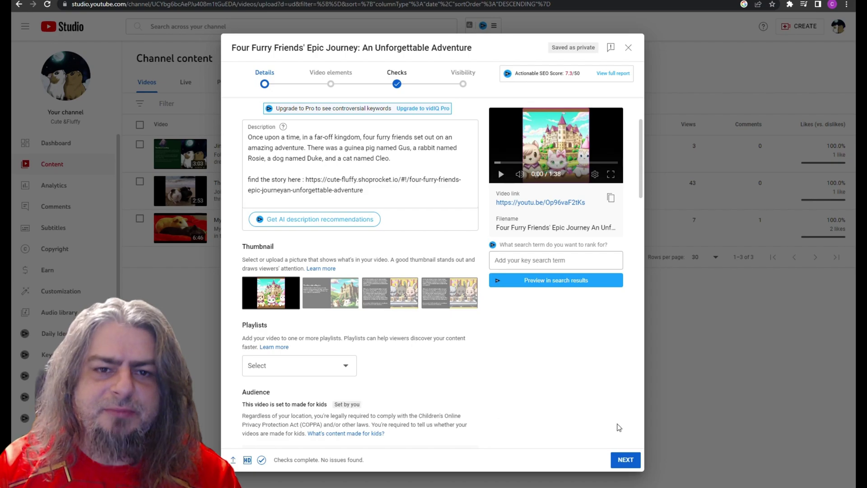
- Go through the remaining upload stages, publish the video with Public visibility, and copy its video link
{"action": "left_click", "coordinate": [629, 462]}
{"action": "left_click", "coordinate": [630, 461]}
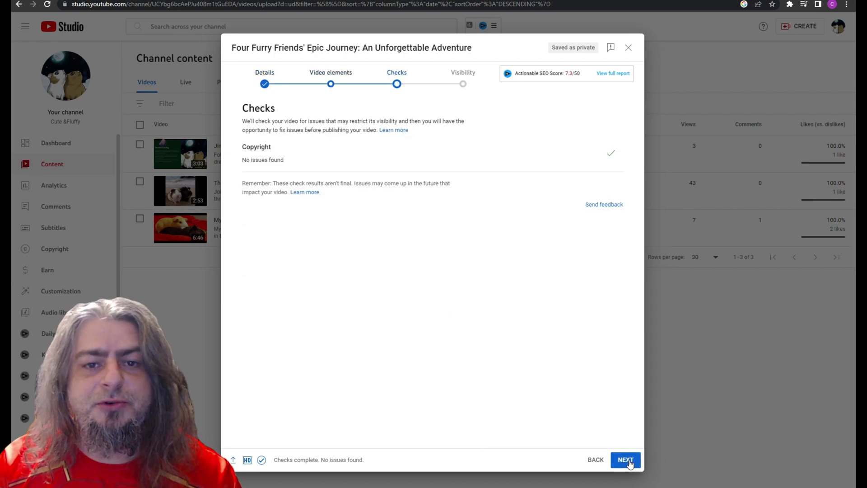
{"action": "left_click", "coordinate": [626, 459]}
{"action": "left_click", "coordinate": [269, 222]}
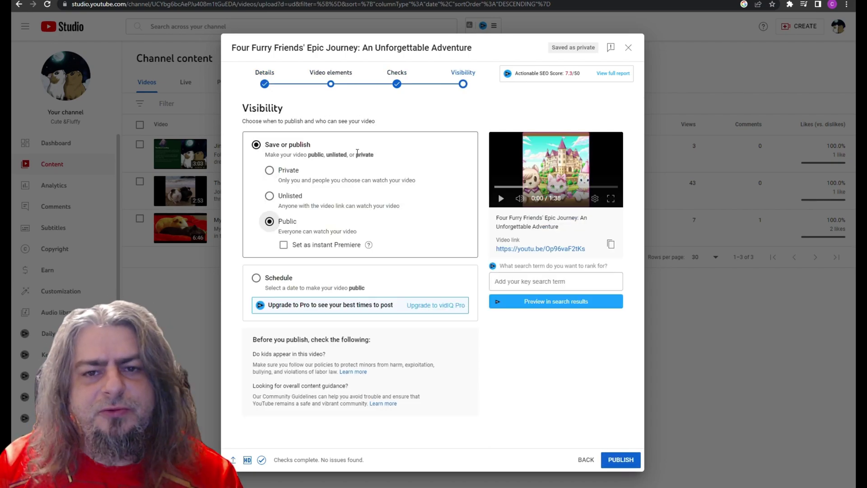
{"action": "left_click", "coordinate": [621, 459]}
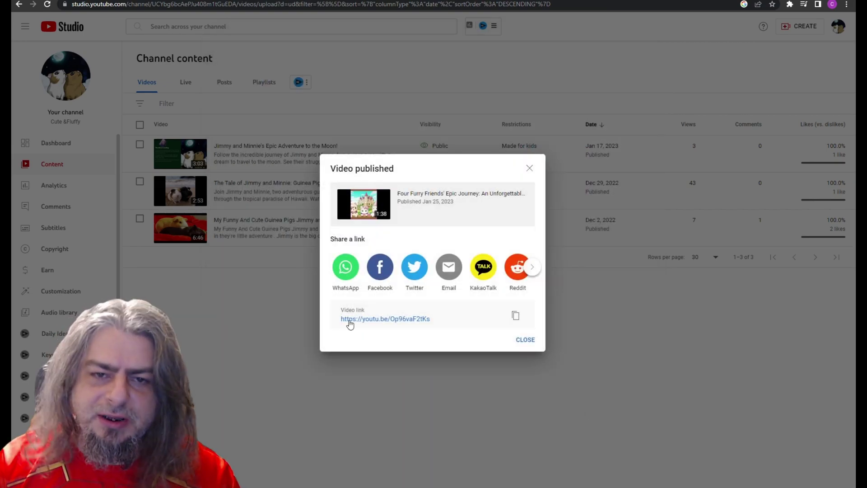
{"action": "left_click", "coordinate": [515, 316]}
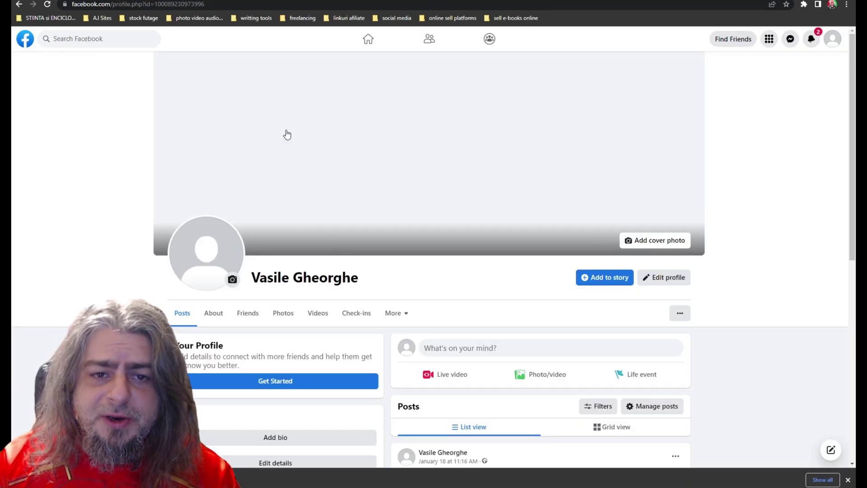
- Publish a Facebook post reading "Check out this great story for kids :" with the copied YouTube video link
{"action": "left_click", "coordinate": [454, 349]}
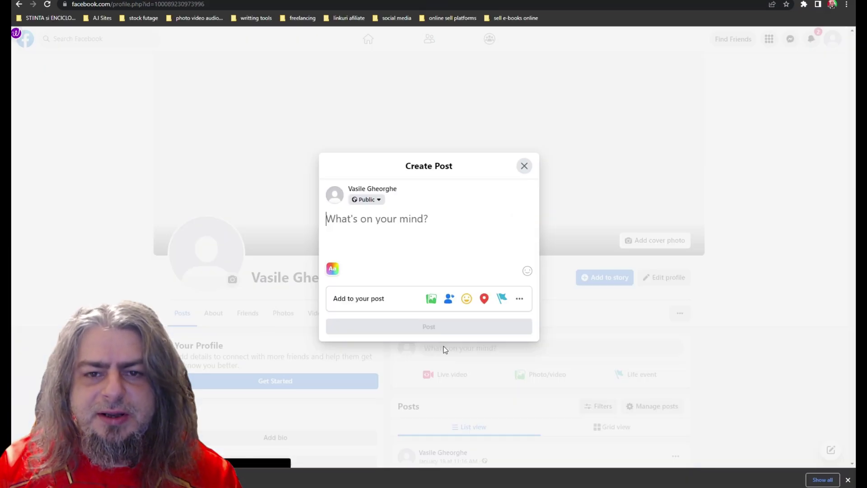
{"action": "type", "text": "Check out this great story for kids :"}
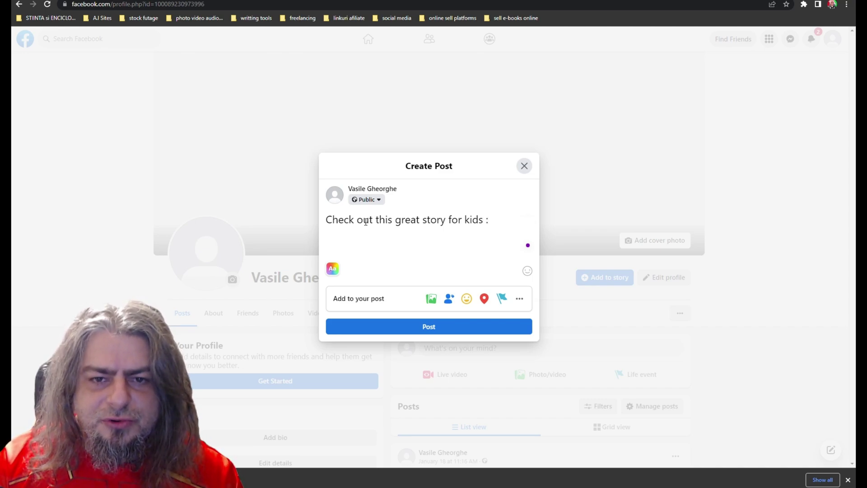
{"action": "key", "text": "ctrl+v"}
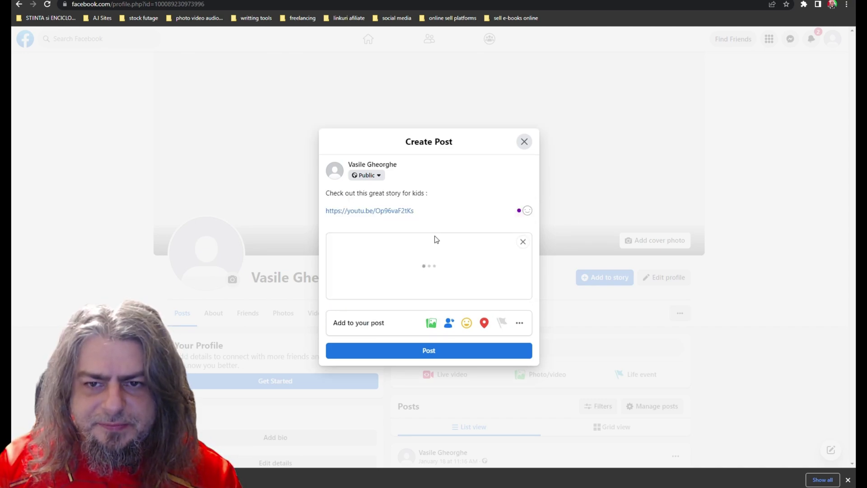
{"action": "left_click", "coordinate": [426, 393]}
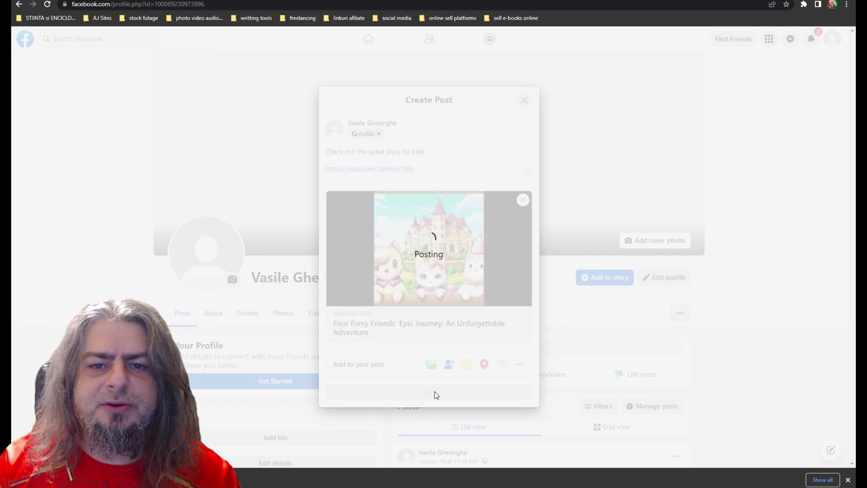
{"action": "scroll", "coordinate": [486, 224], "scroll_direction": "down", "scroll_amount": 5}
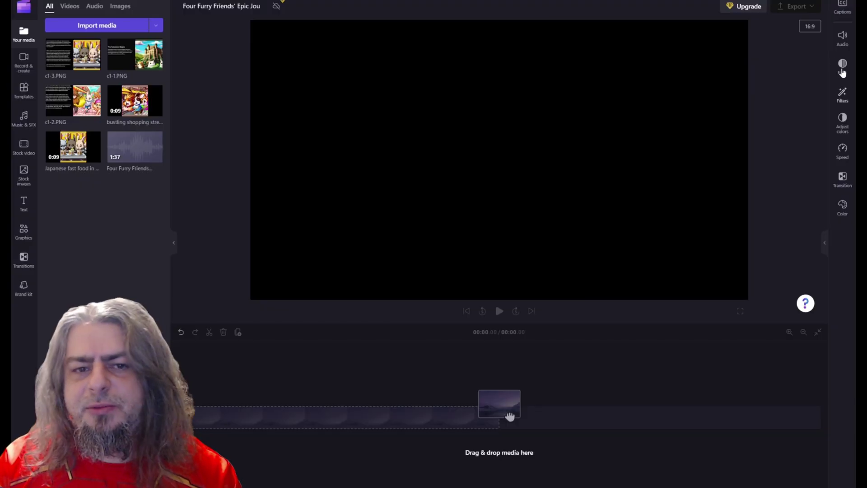
- In the Clipchamp editor, set the project's aspect ratio to 9:16 and place the exported Four Furry Friends video on the timeline
{"action": "left_click", "coordinate": [810, 27]}
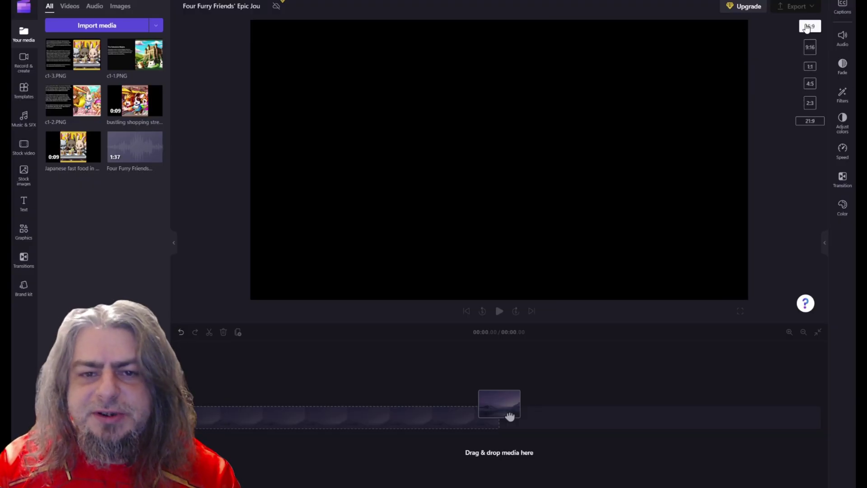
{"action": "left_click", "coordinate": [811, 51]}
{"action": "left_click_drag", "start_coordinate": [510, 416], "coordinate": [510, 416]}
{"action": "left_click_drag", "start_coordinate": [195, 155], "coordinate": [230, 415]}
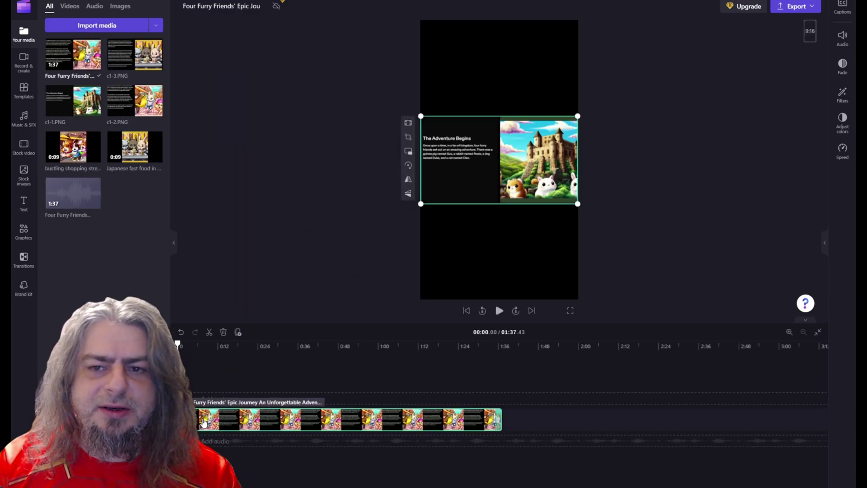
- Rotate the video clip 90 degrees clockwise and enlarge it to fill the whole vertical frame
{"action": "left_click", "coordinate": [409, 167]}
{"action": "left_click_drag", "start_coordinate": [455, 81], "coordinate": [420, 21]}
{"action": "left_click_drag", "start_coordinate": [548, 243], "coordinate": [578, 300]}
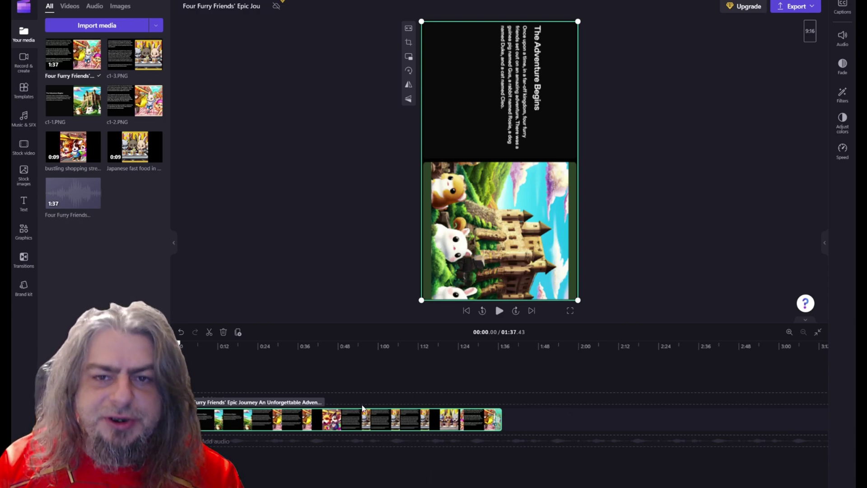
{"action": "left_click", "coordinate": [249, 371]}
{"action": "left_click_drag", "start_coordinate": [264, 371], "coordinate": [230, 360]}
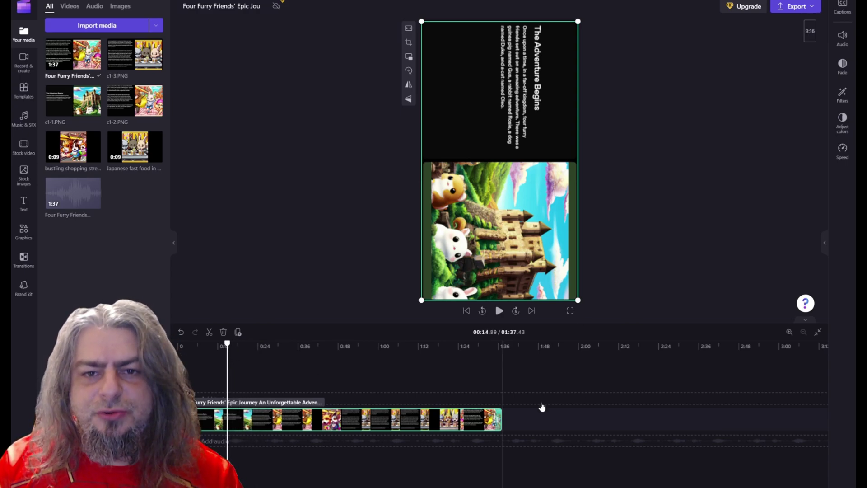
- Append "short" to the project title and export the vertical video in 1080p
{"action": "left_click", "coordinate": [259, 9]}
{"action": "type", "text": "short"}
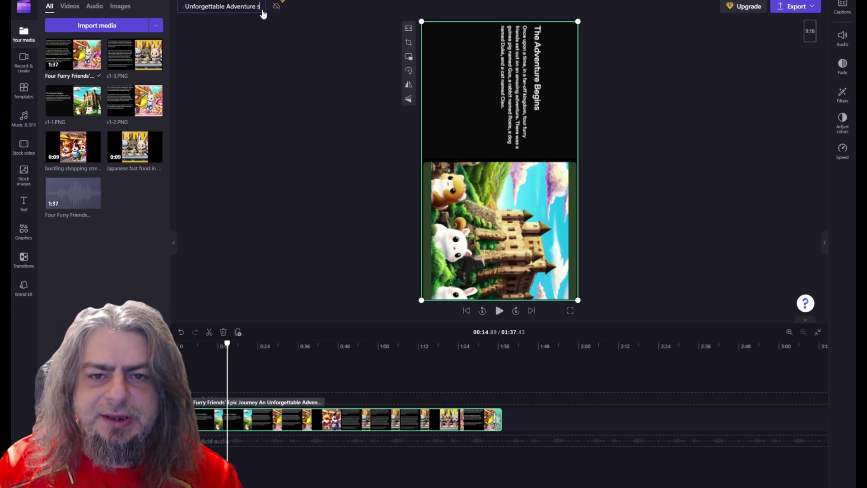
{"action": "left_click", "coordinate": [797, 6]}
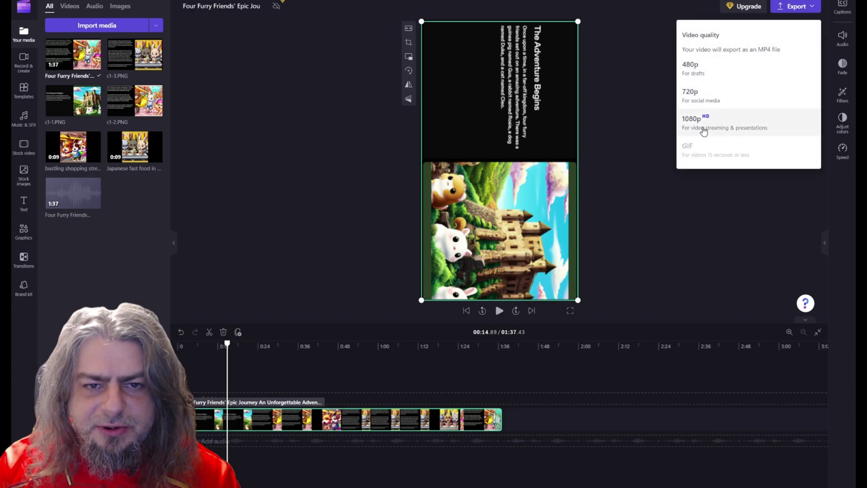
{"action": "left_click", "coordinate": [701, 124]}
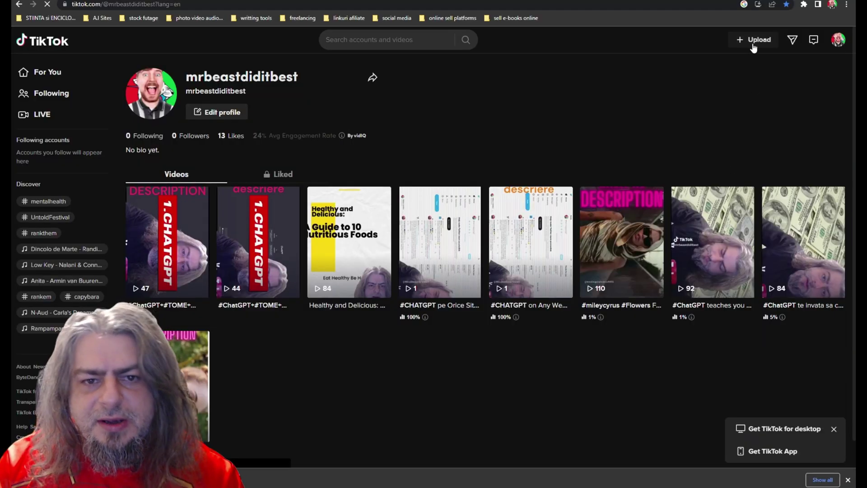
- Post the exported vertical video on TikTok, with the copied YouTube link added to the caption after "FULL VIDEO HERE"
{"action": "left_click", "coordinate": [751, 40]}
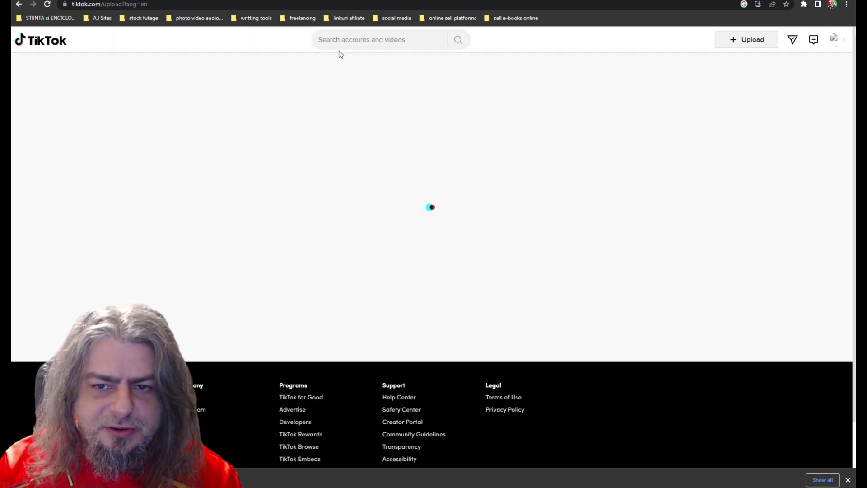
{"action": "left_click", "coordinate": [255, 283]}
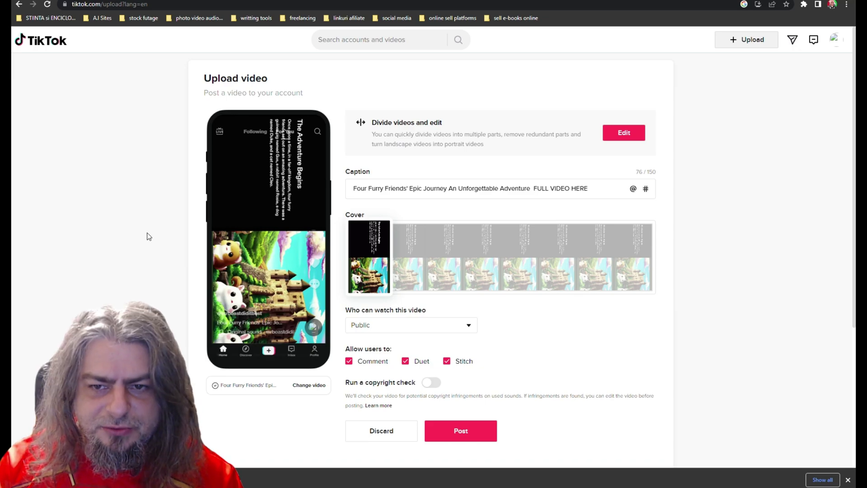
{"action": "key", "text": "Return"}
{"action": "key", "text": "ctrl+v"}
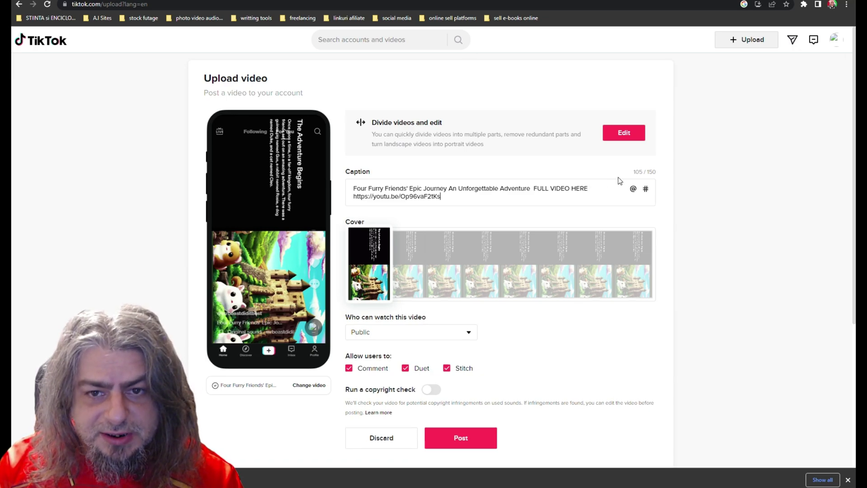
{"action": "left_click", "coordinate": [461, 437]}
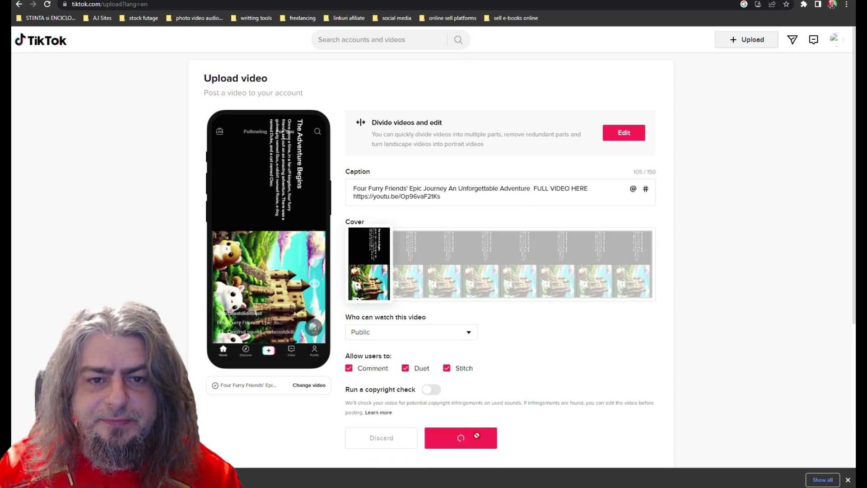